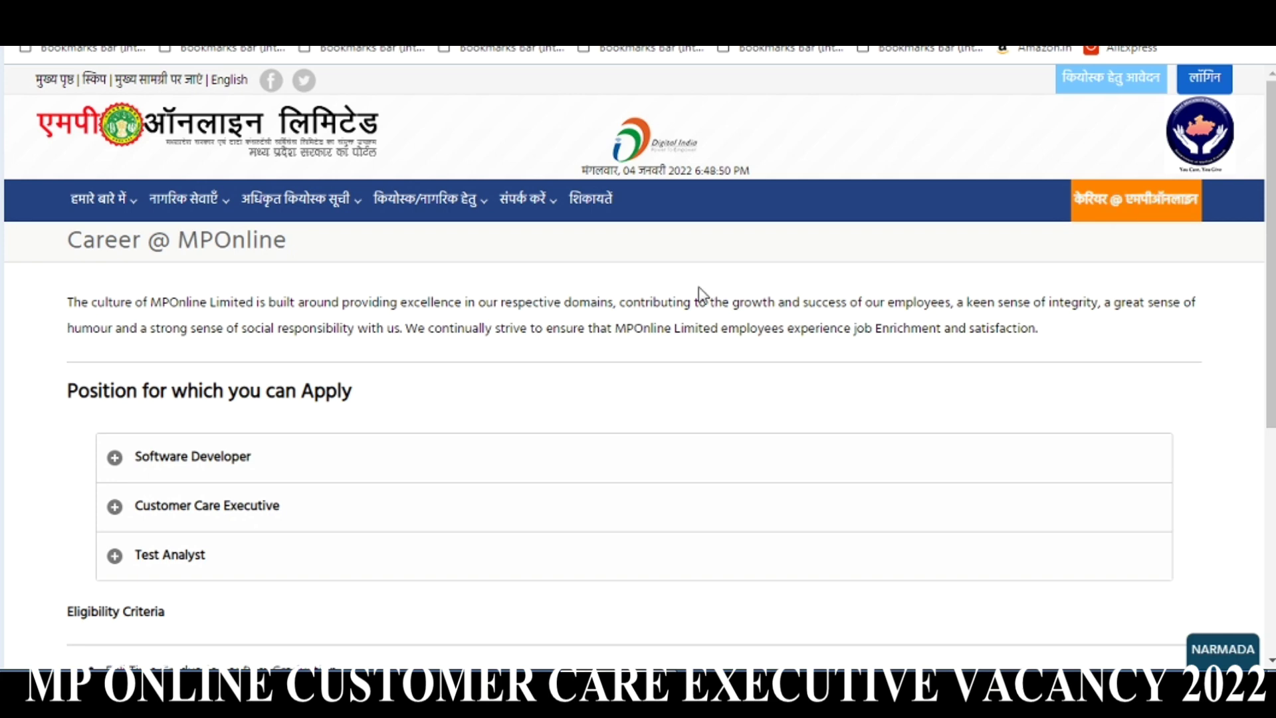
- Expand the Customer Care Executive position and review its required skills, responsibilities, qualification, experience and the general eligibility criteria
scroll(615, 288, "down", 2)
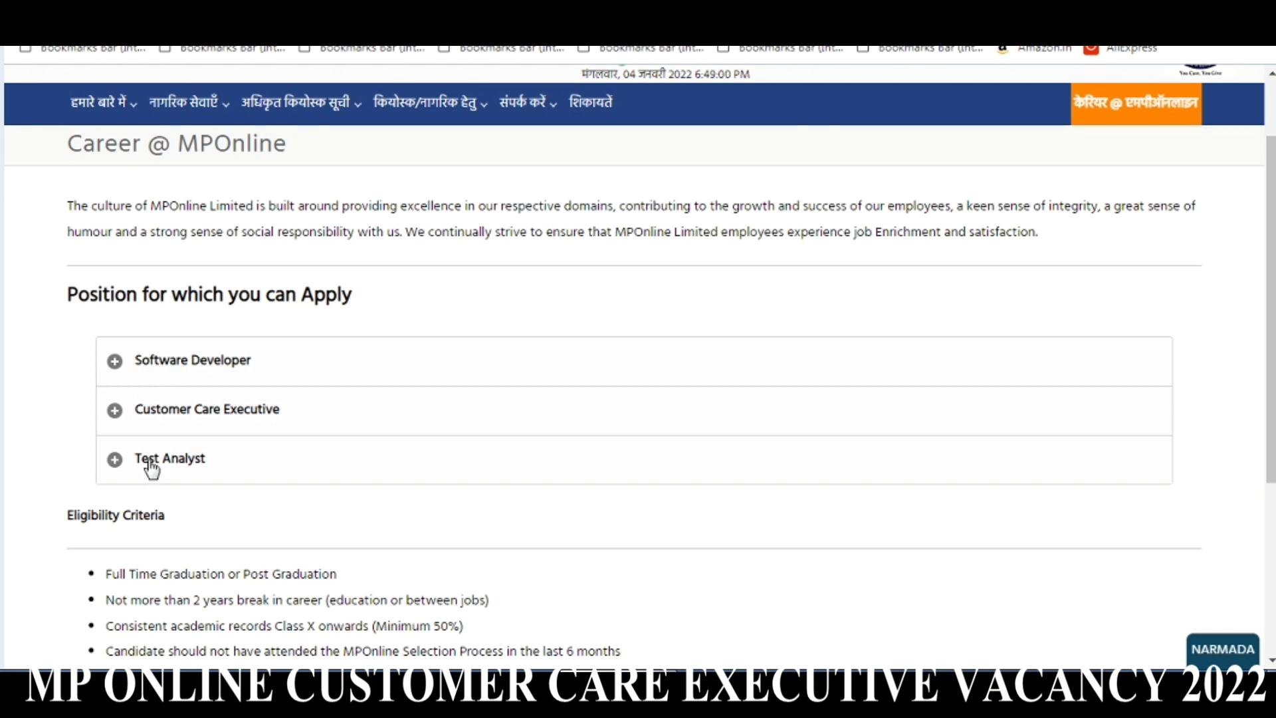
left_click(207, 409)
scroll(253, 345, "down", 7)
scroll(254, 346, "up", 3)
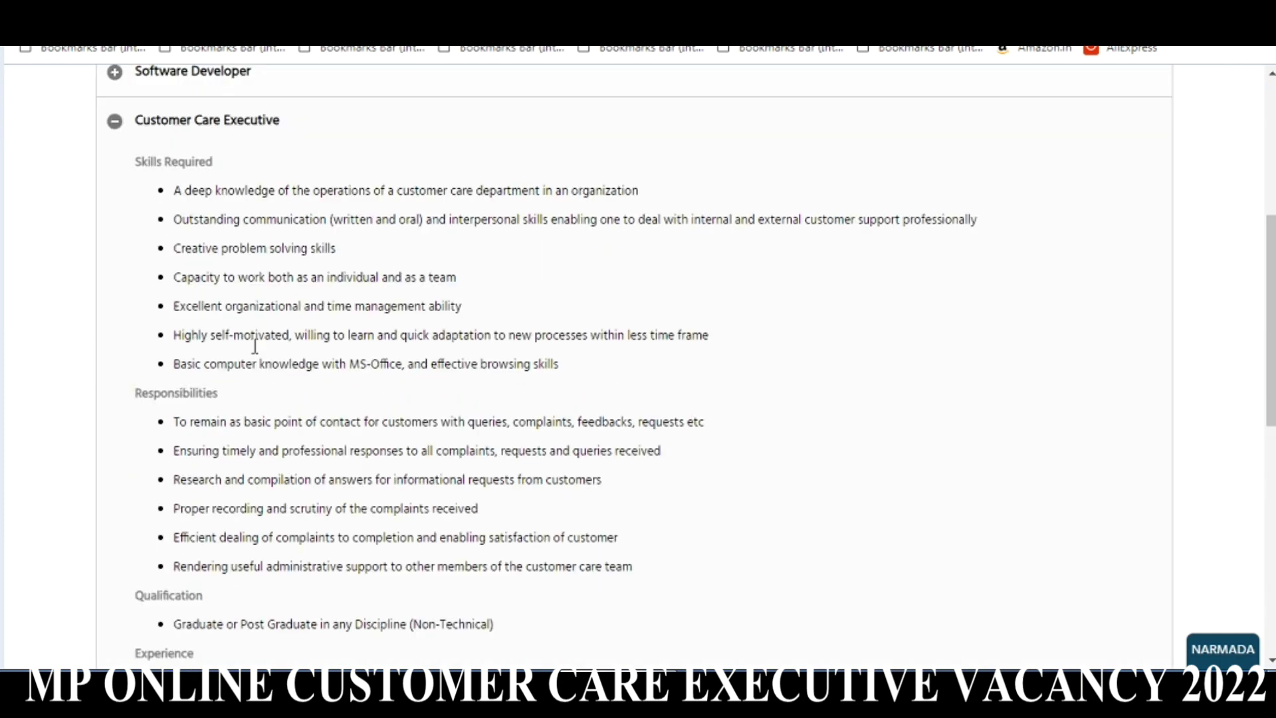
scroll(254, 346, "down", 8)
scroll(253, 356, "up", 5)
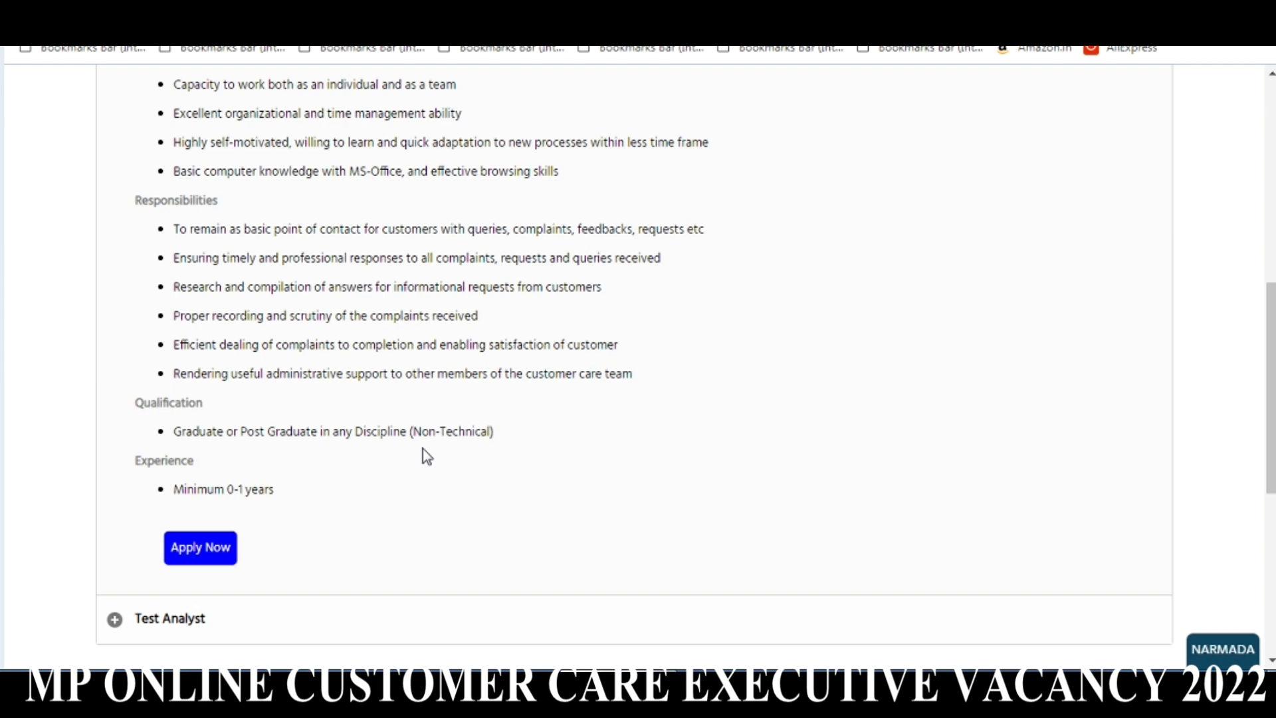
scroll(427, 456, "down", 7)
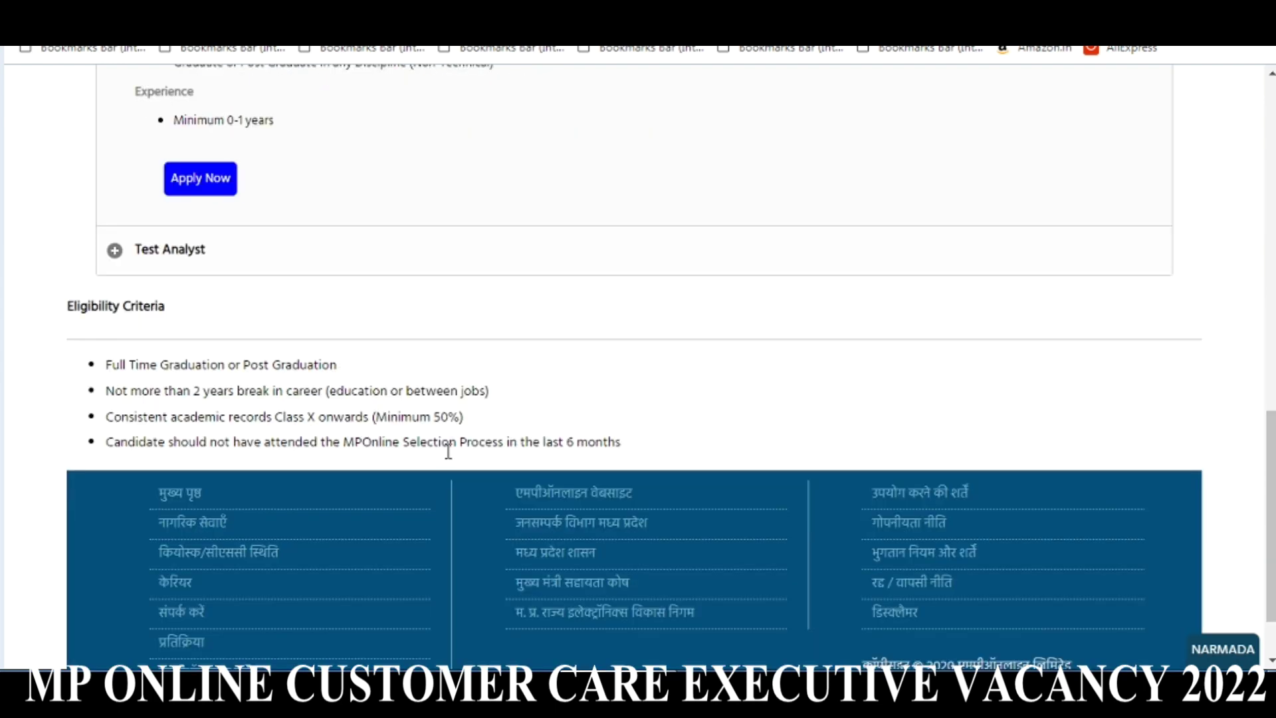
left_click(636, 453)
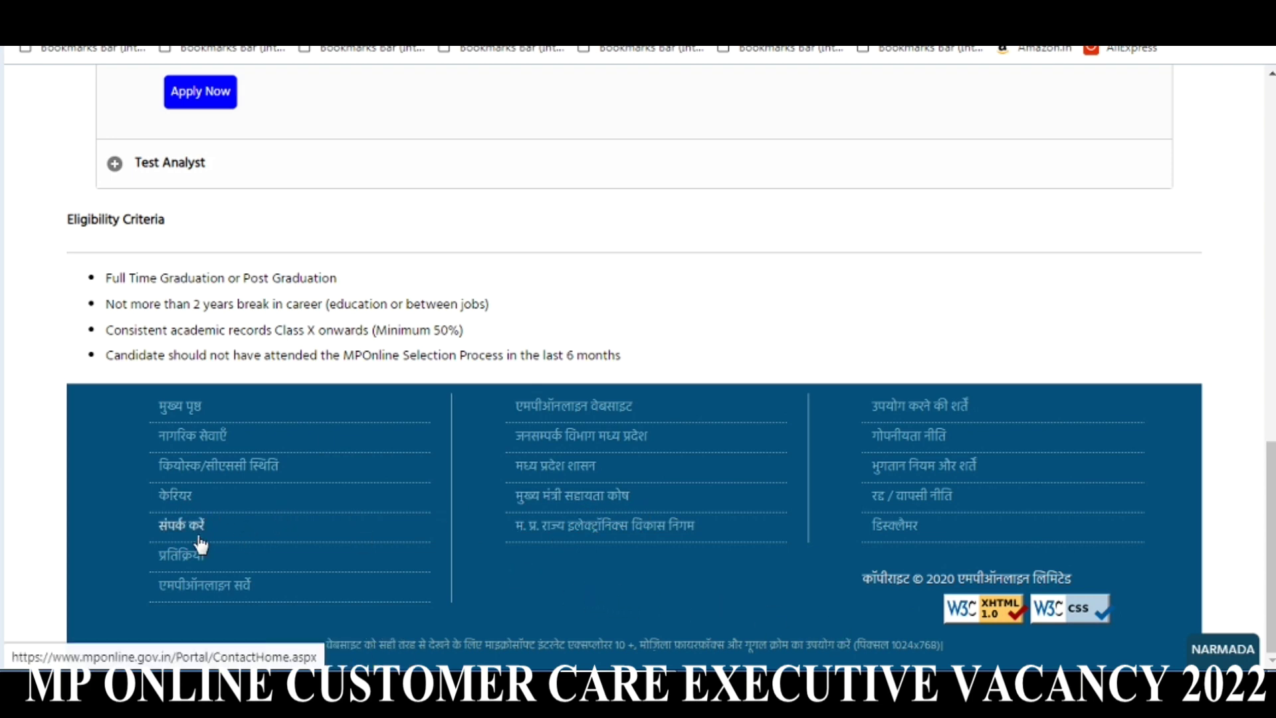
scroll(604, 469, "up", 7)
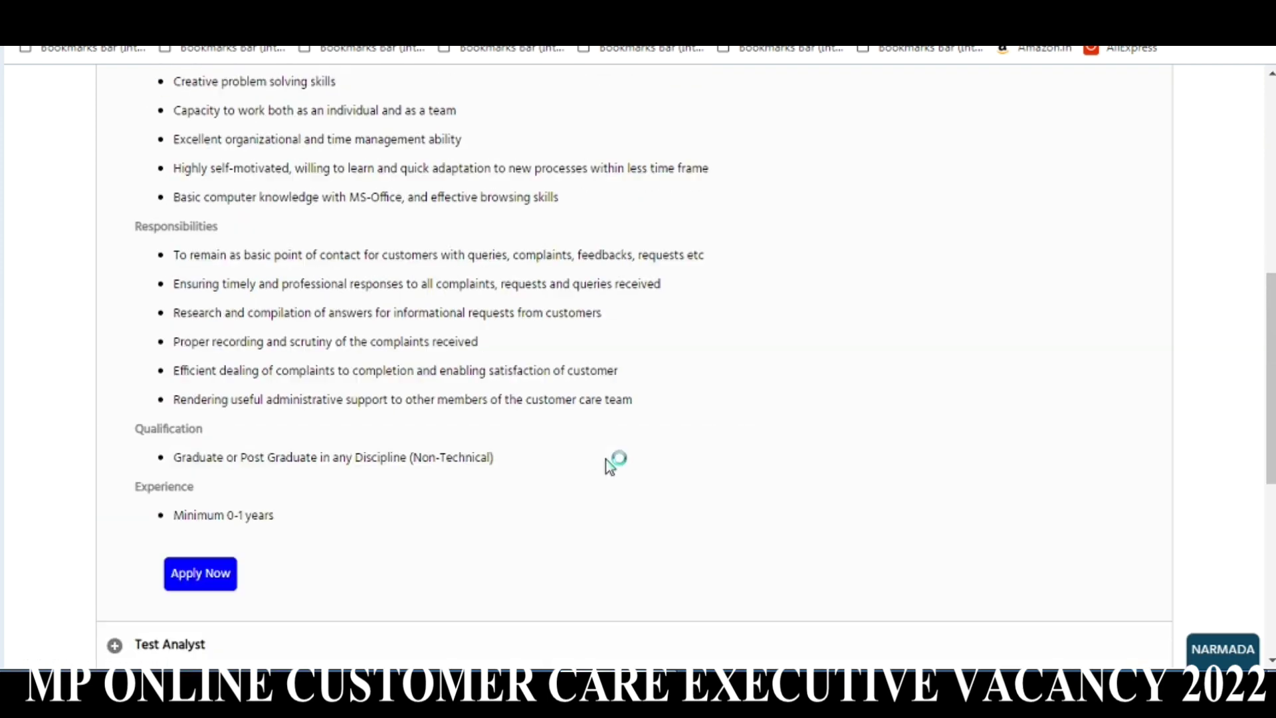
scroll(606, 463, "up", 2)
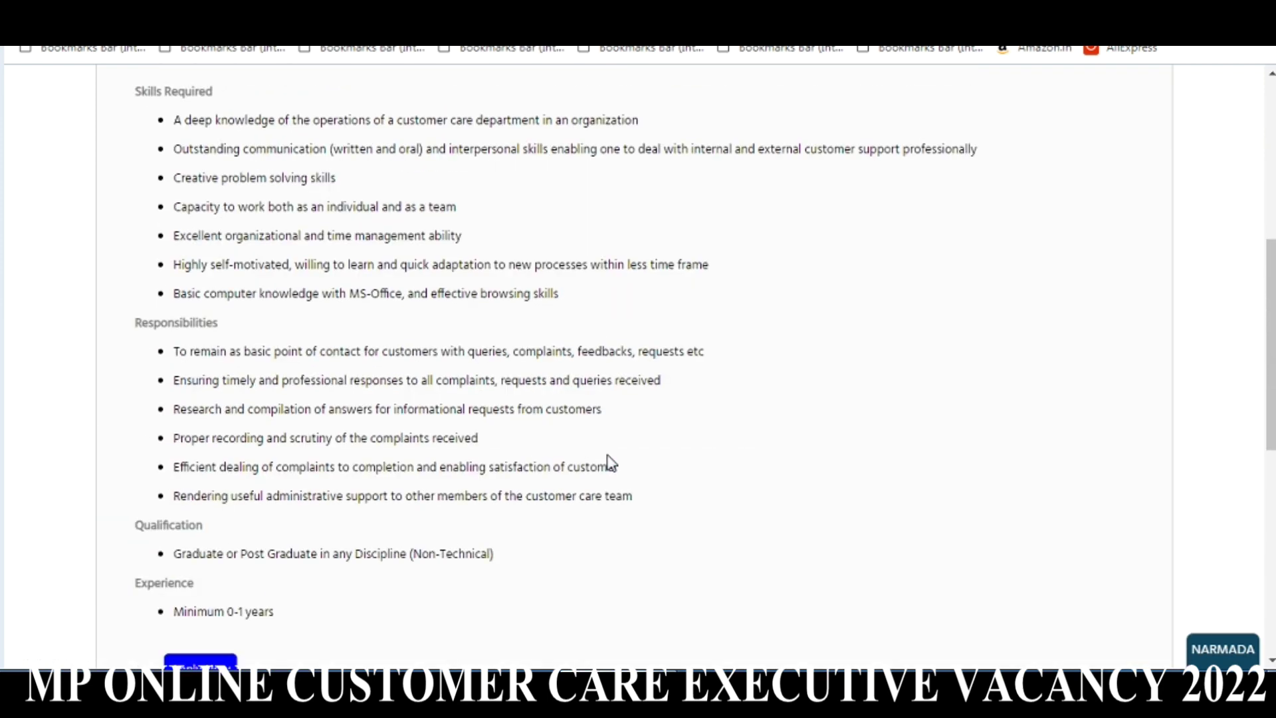
scroll(611, 464, "up", 3)
scroll(608, 459, "down", 3)
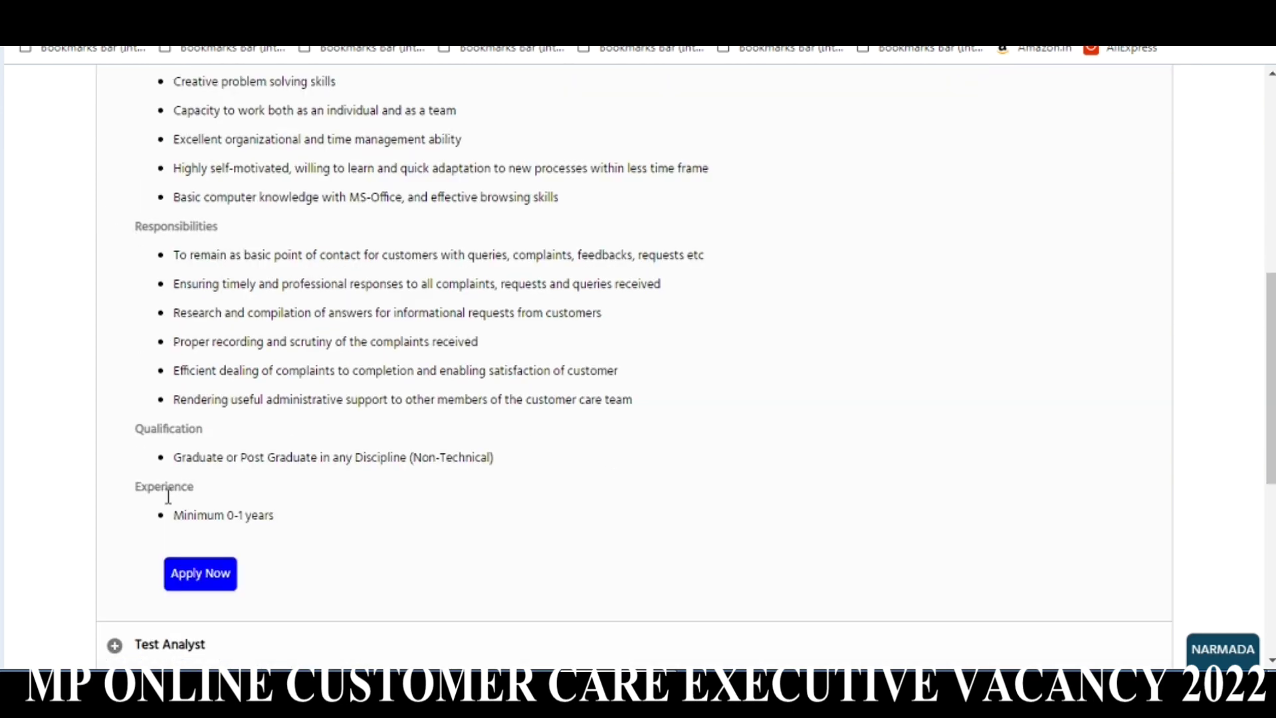
scroll(277, 440, "up", 1)
scroll(374, 375, "up", 1)
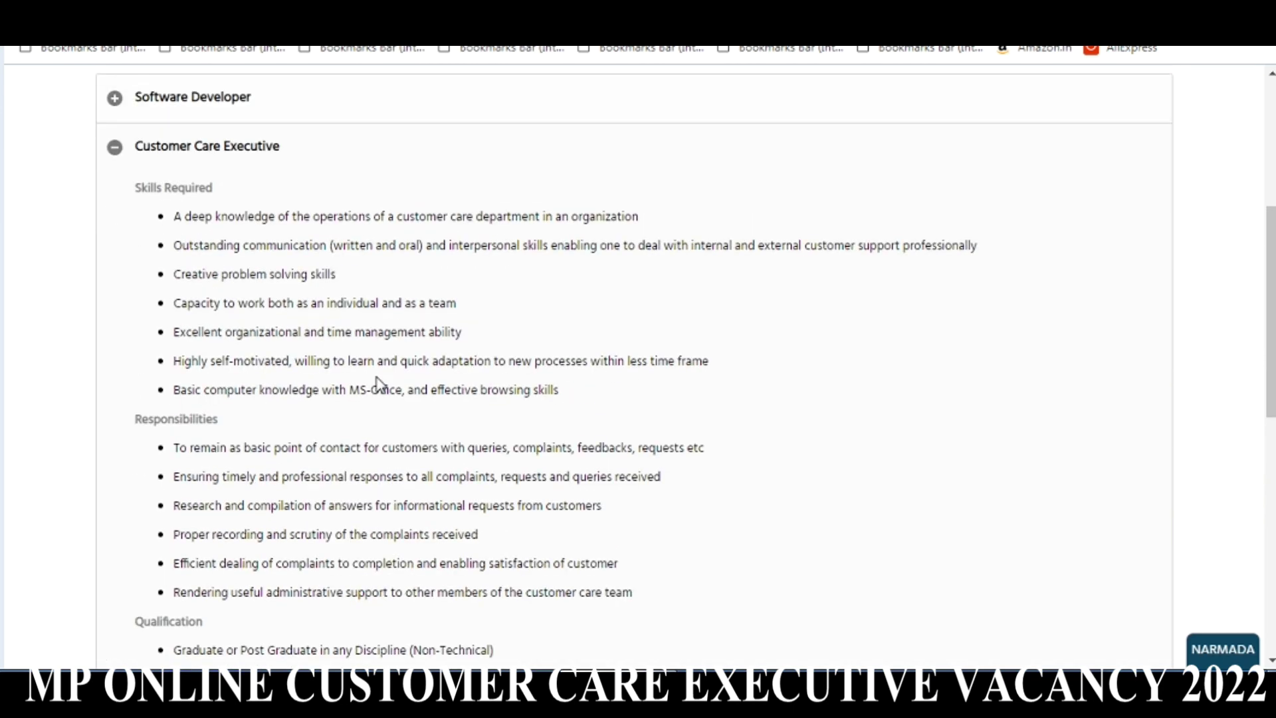
scroll(376, 382, "down", 2)
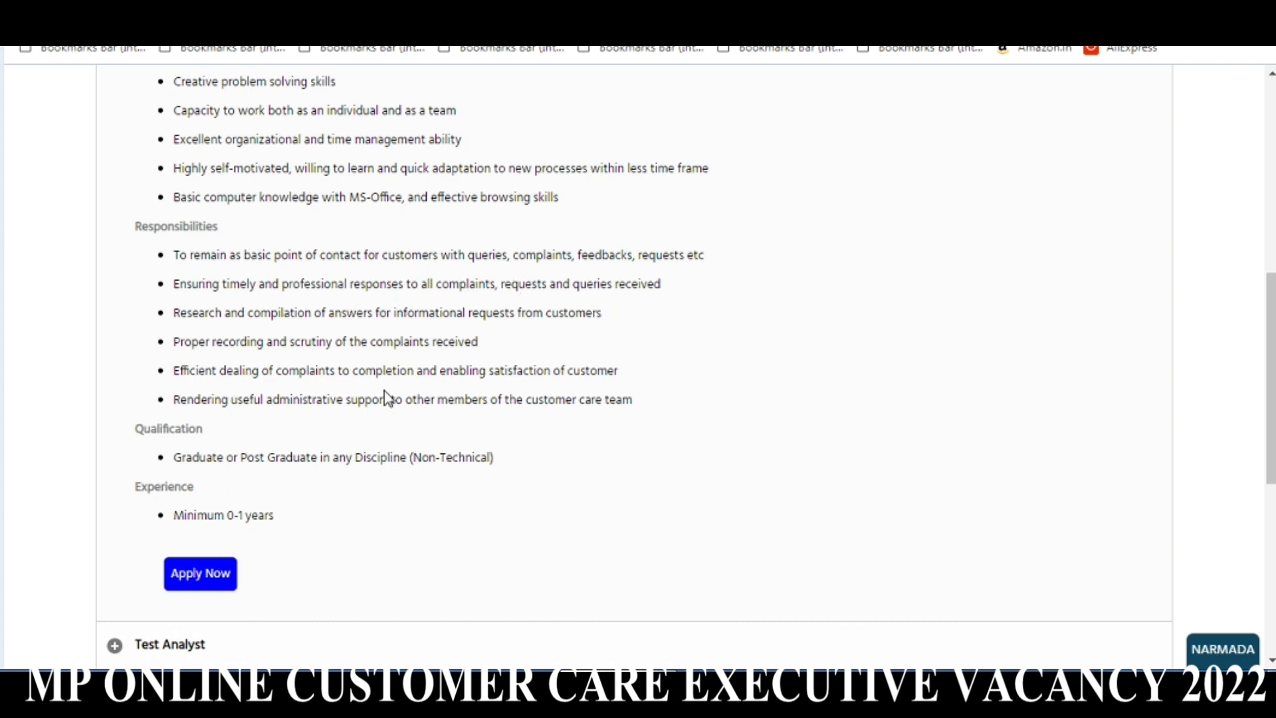
scroll(567, 403, "down", 1)
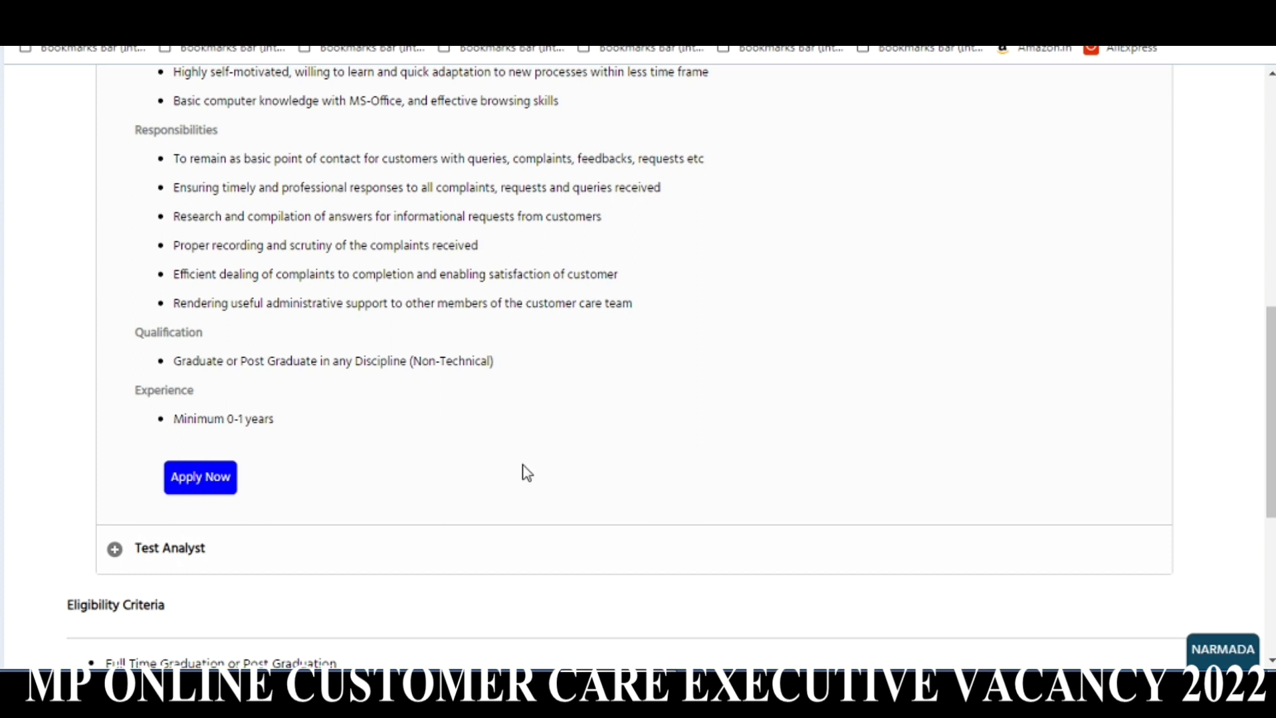
- Open the application form for the Customer Care Executive opening and set Position Applied For to Customer Care Executive
left_click(208, 491)
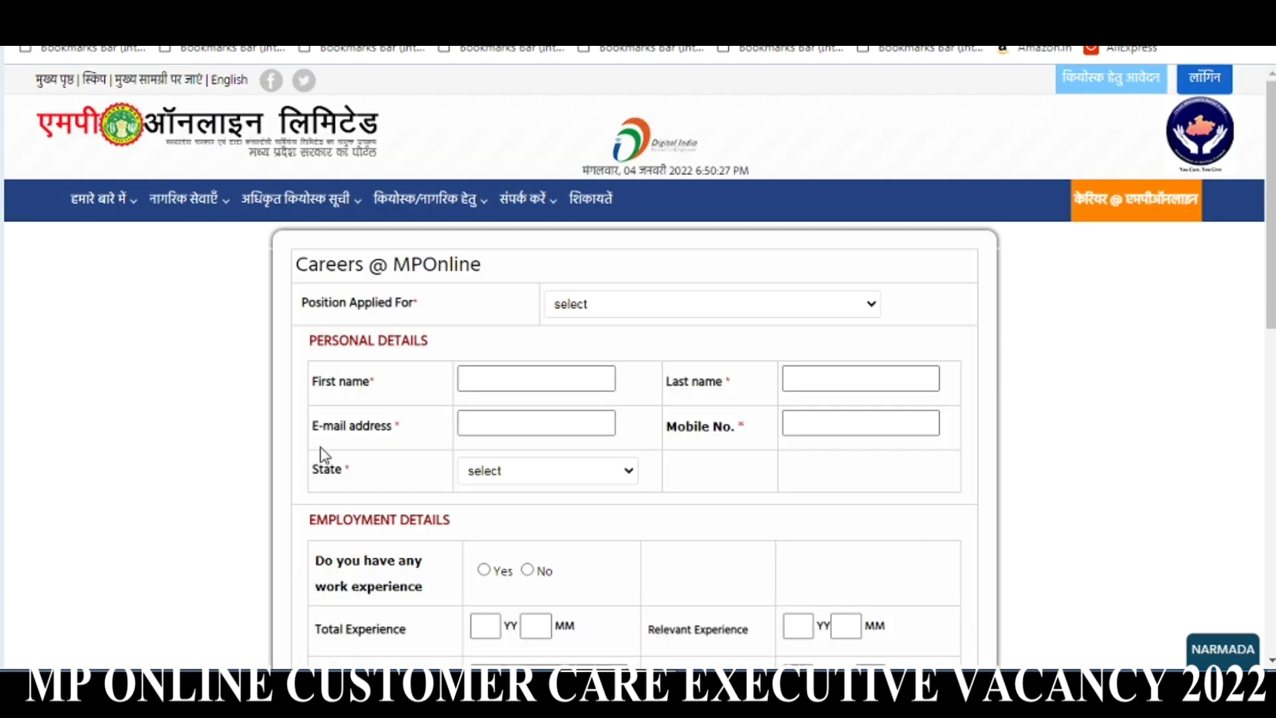
scroll(389, 419, "down", 1)
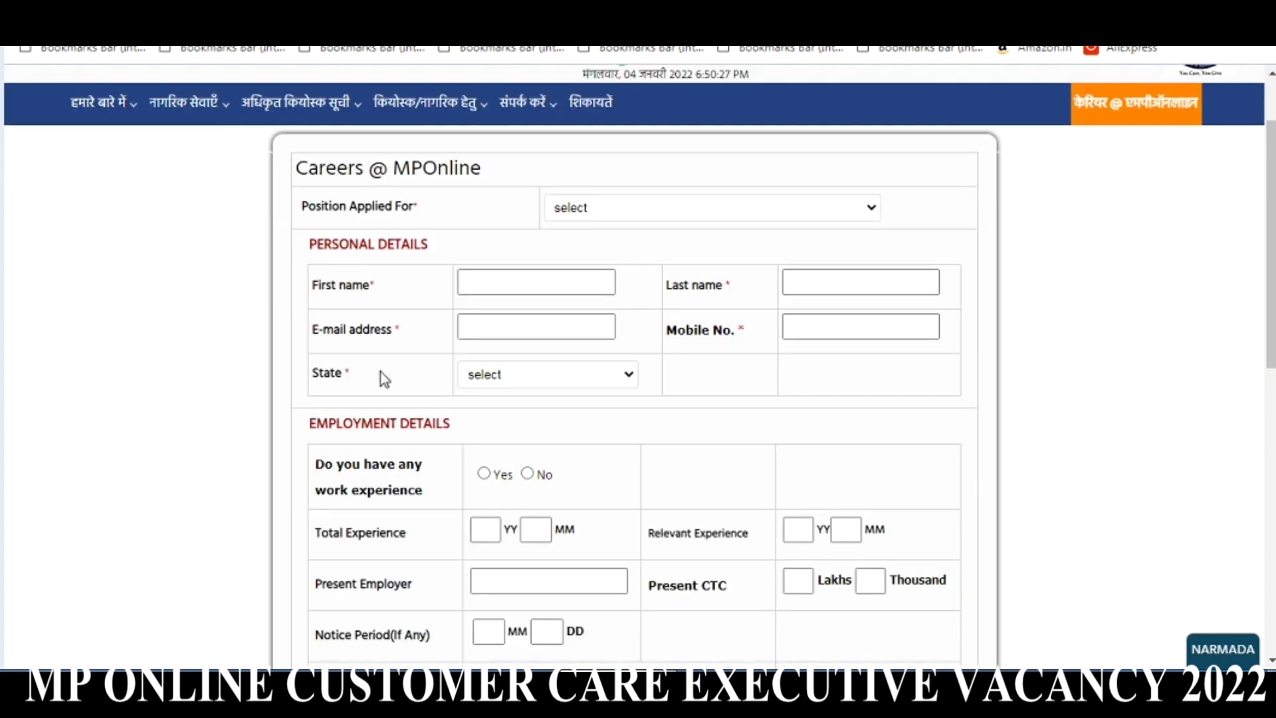
left_click(649, 215)
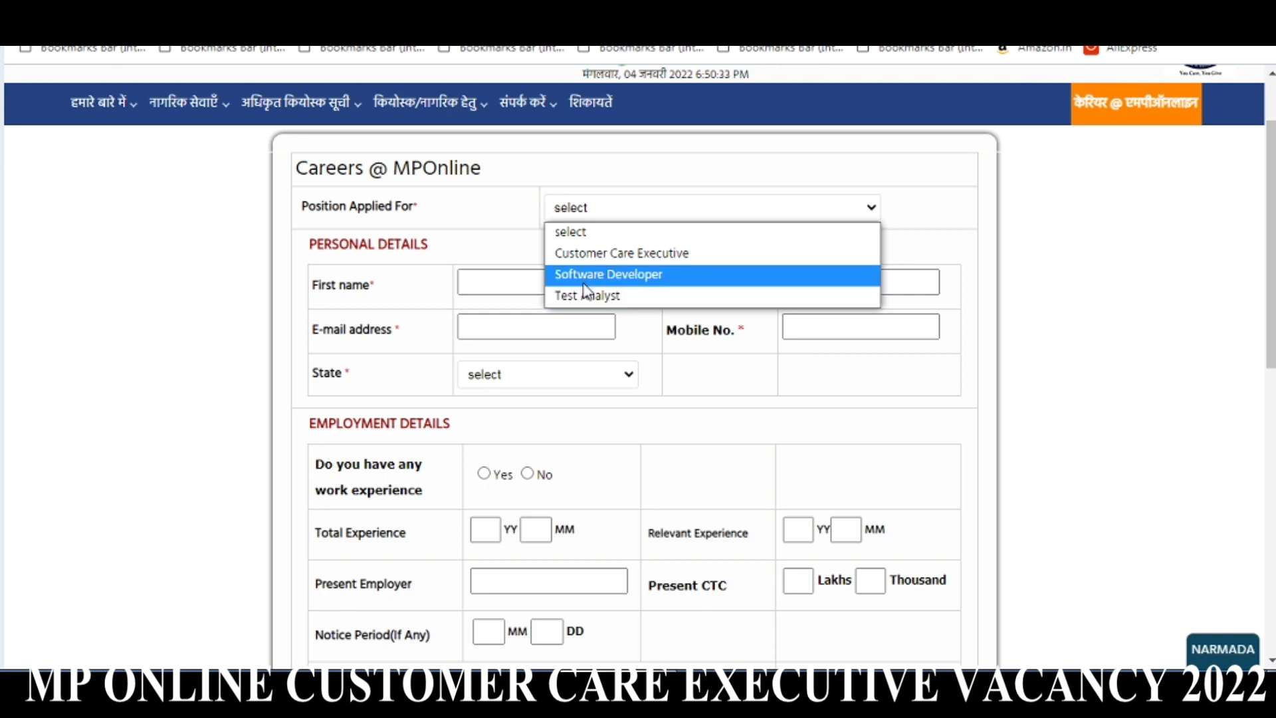
left_click(584, 254)
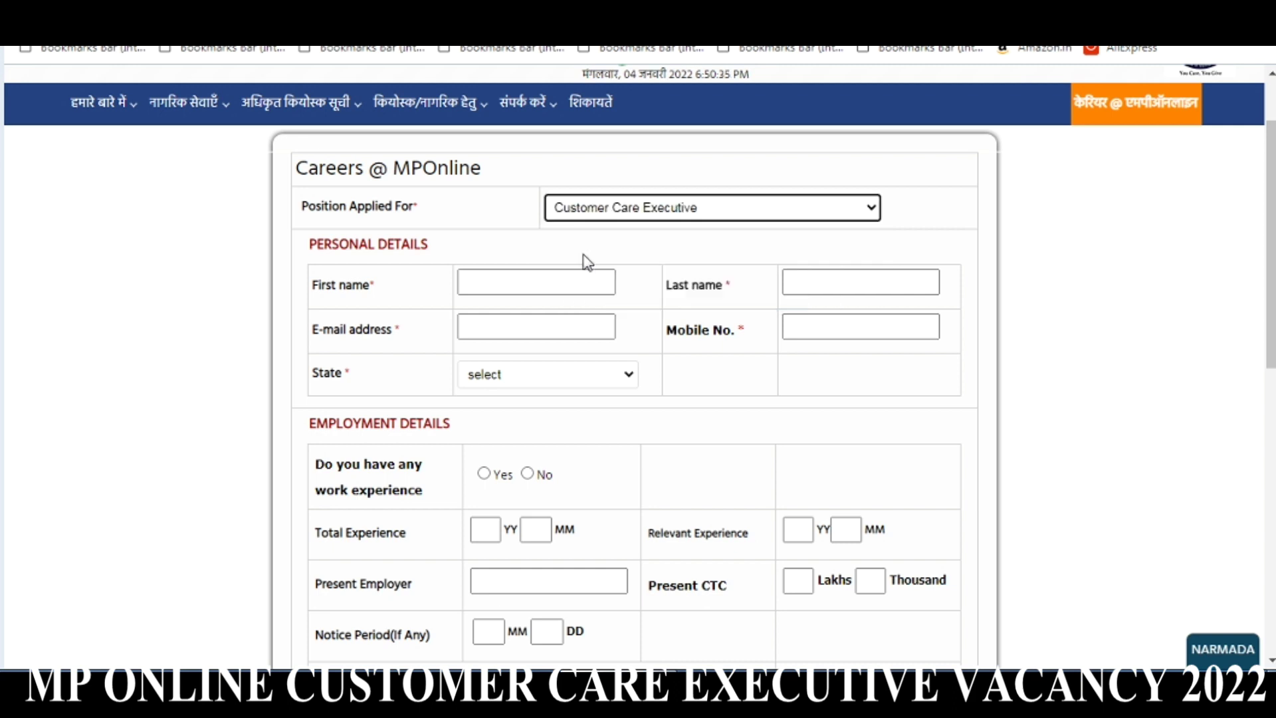
left_click(481, 281)
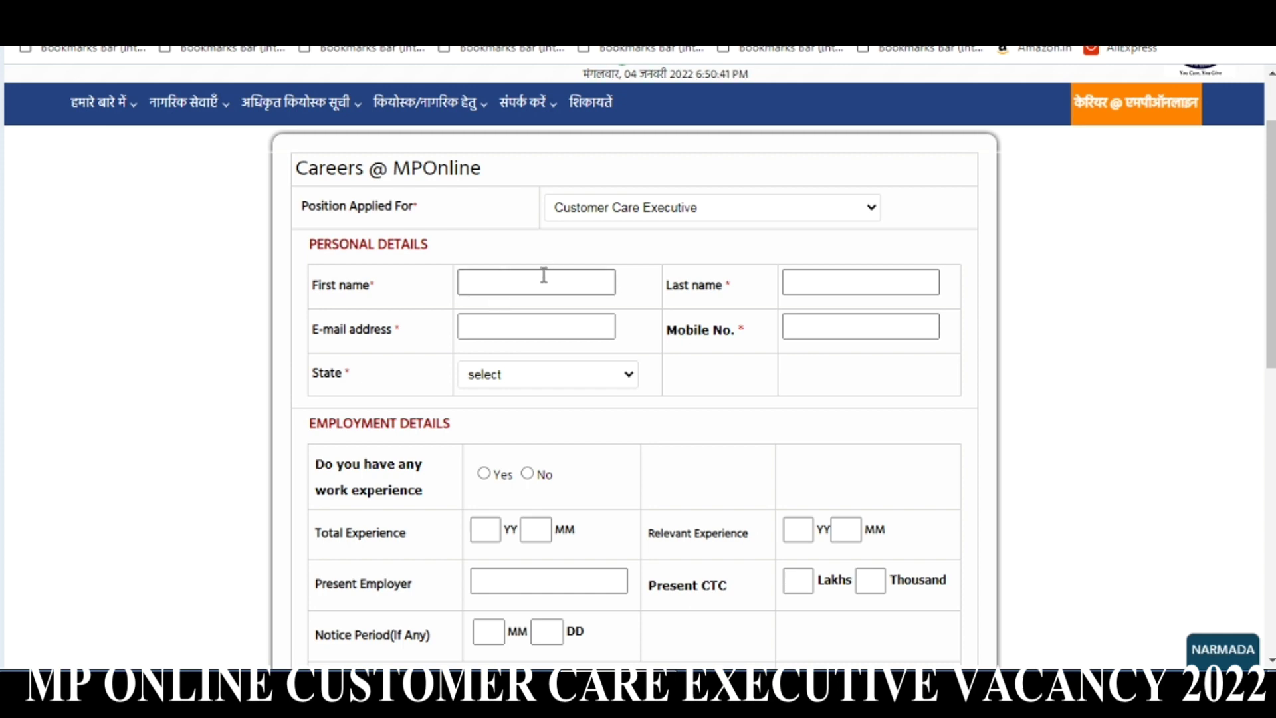
left_click(828, 282)
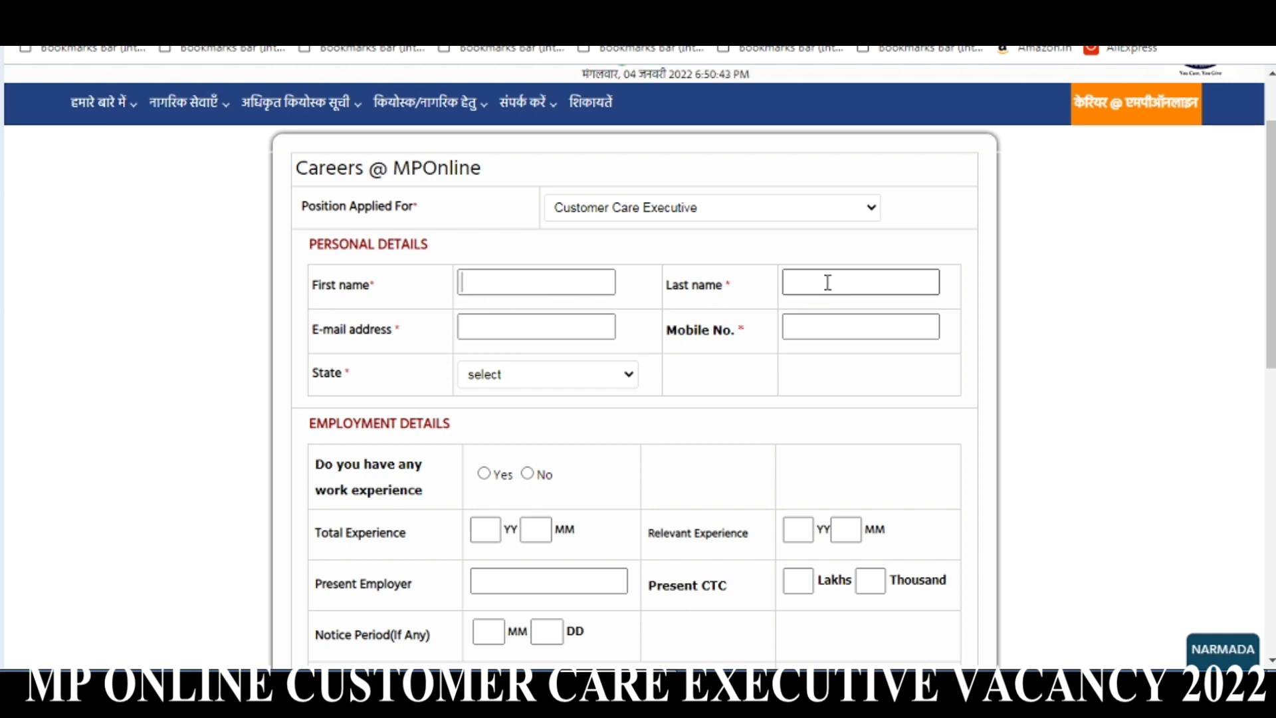
left_click(535, 331)
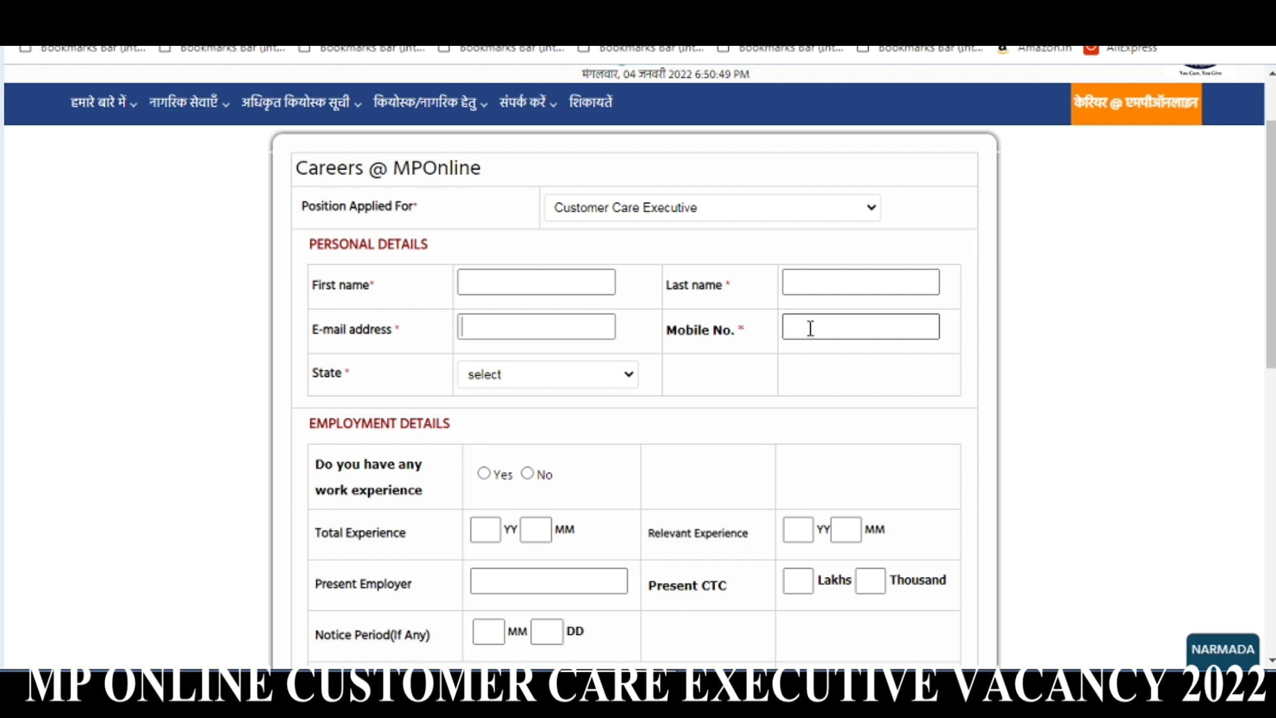
- Set the State in the personal details to Madhya Pradesh
scroll(811, 328, "down", 2)
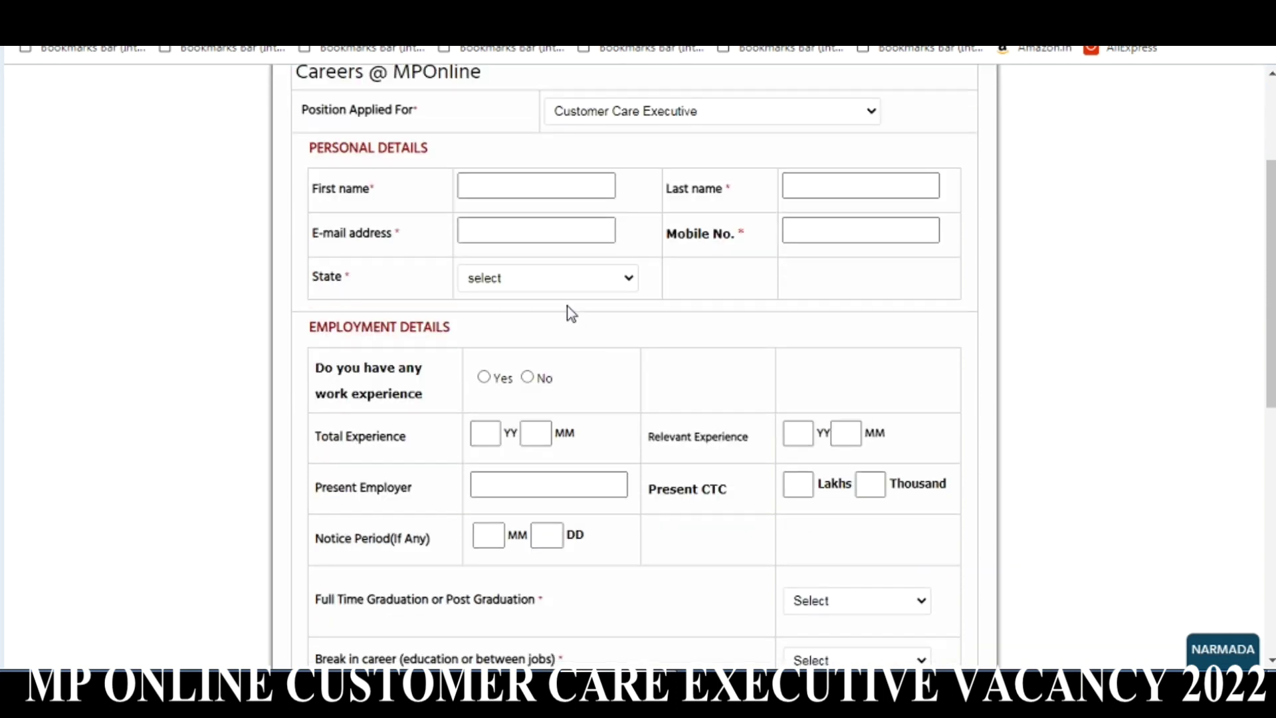
left_click(553, 282)
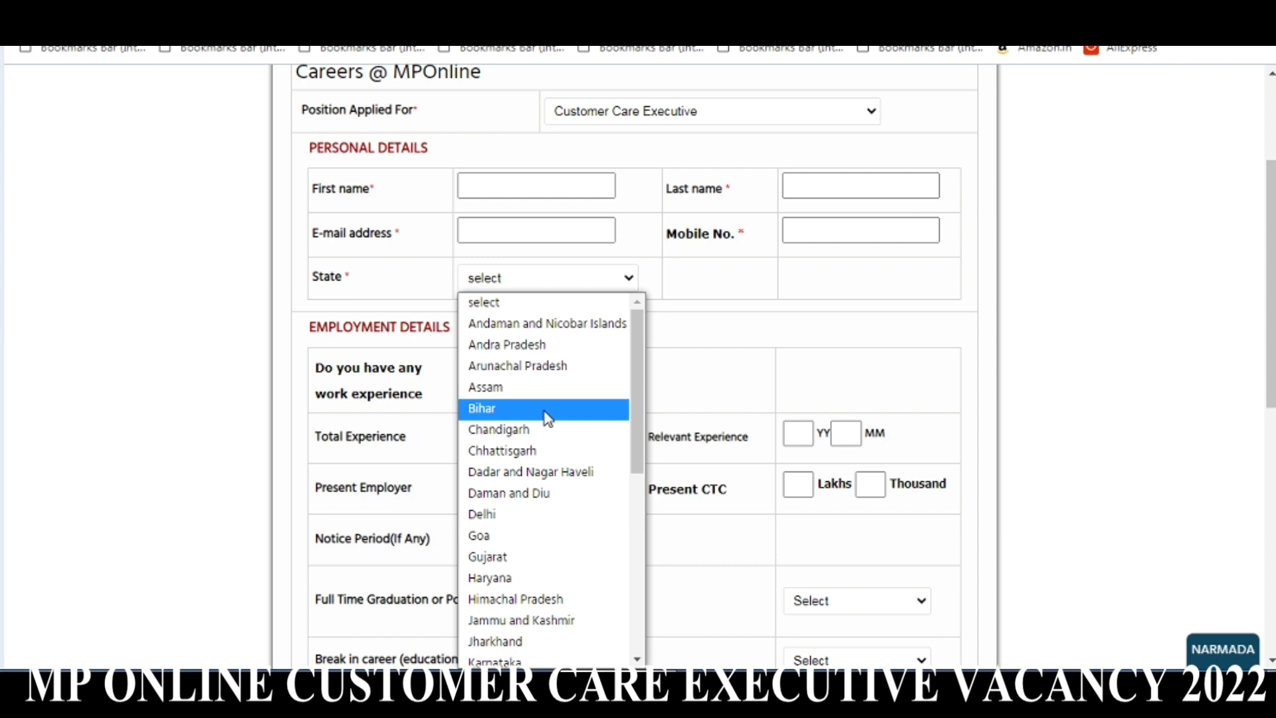
scroll(545, 413, "down", 5)
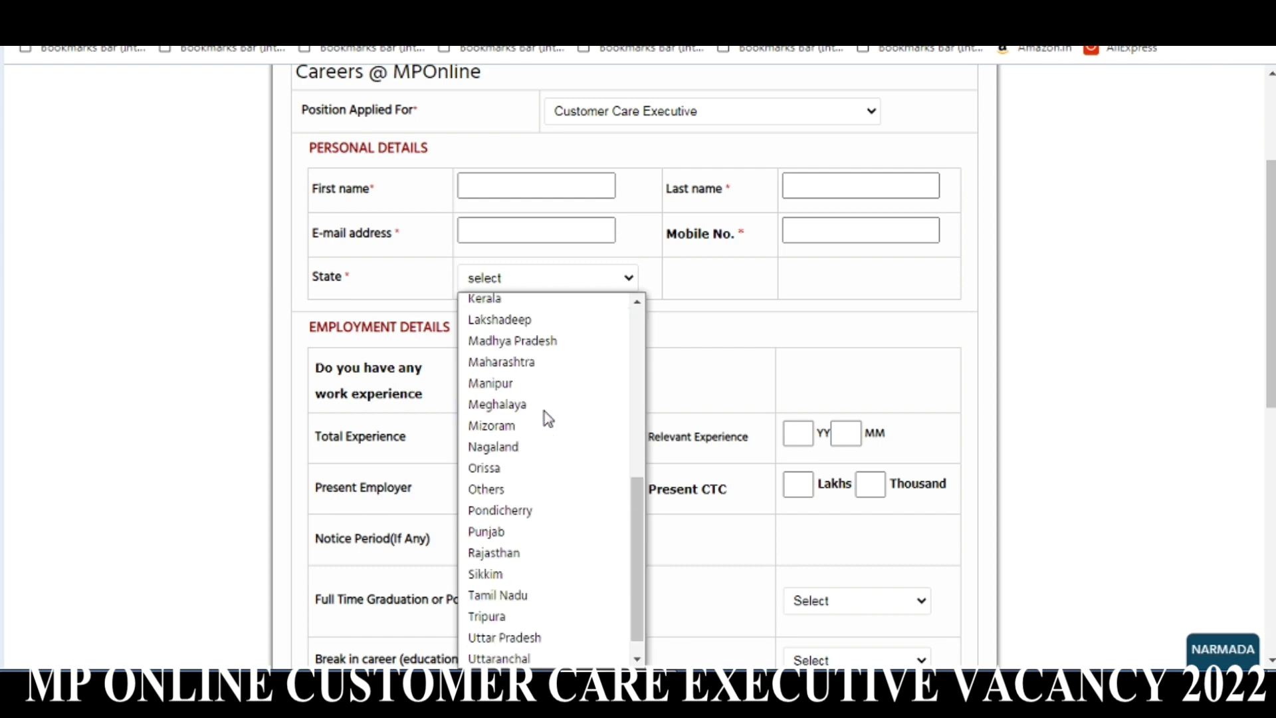
left_click(530, 342)
- Try Yes for the work experience question in the employment details and settle on No
scroll(596, 351, "down", 2)
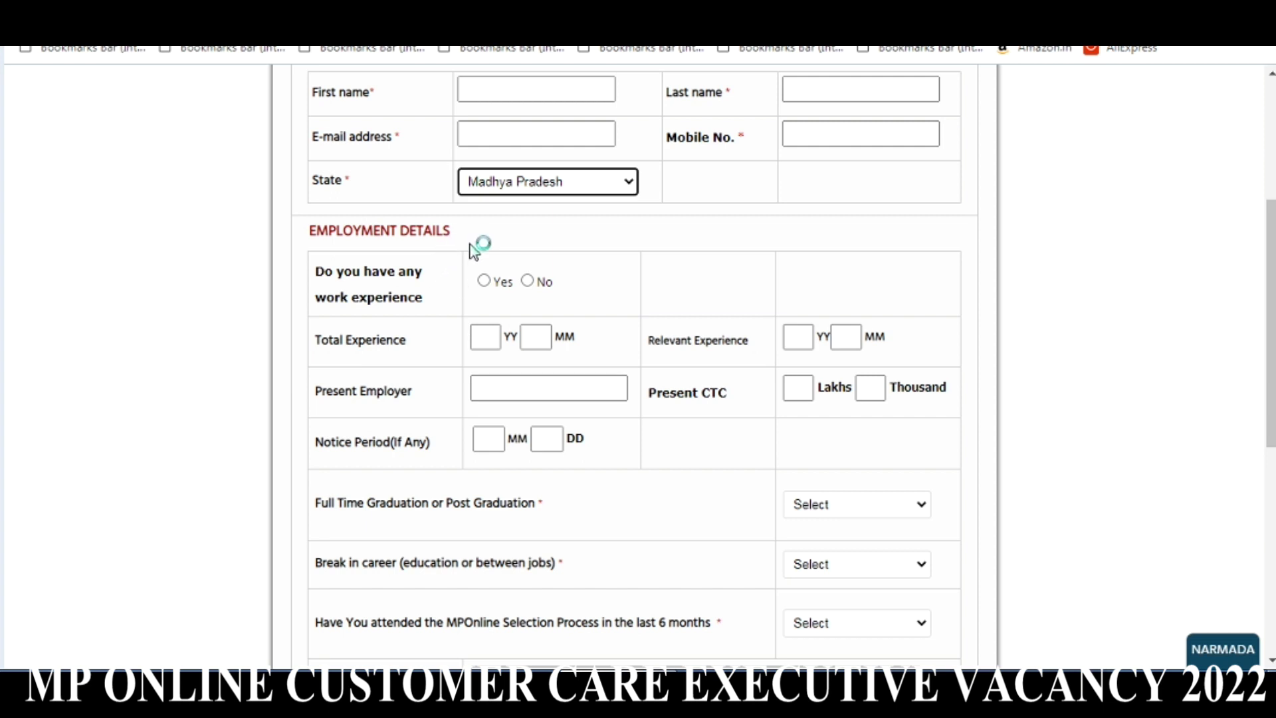
left_click(484, 280)
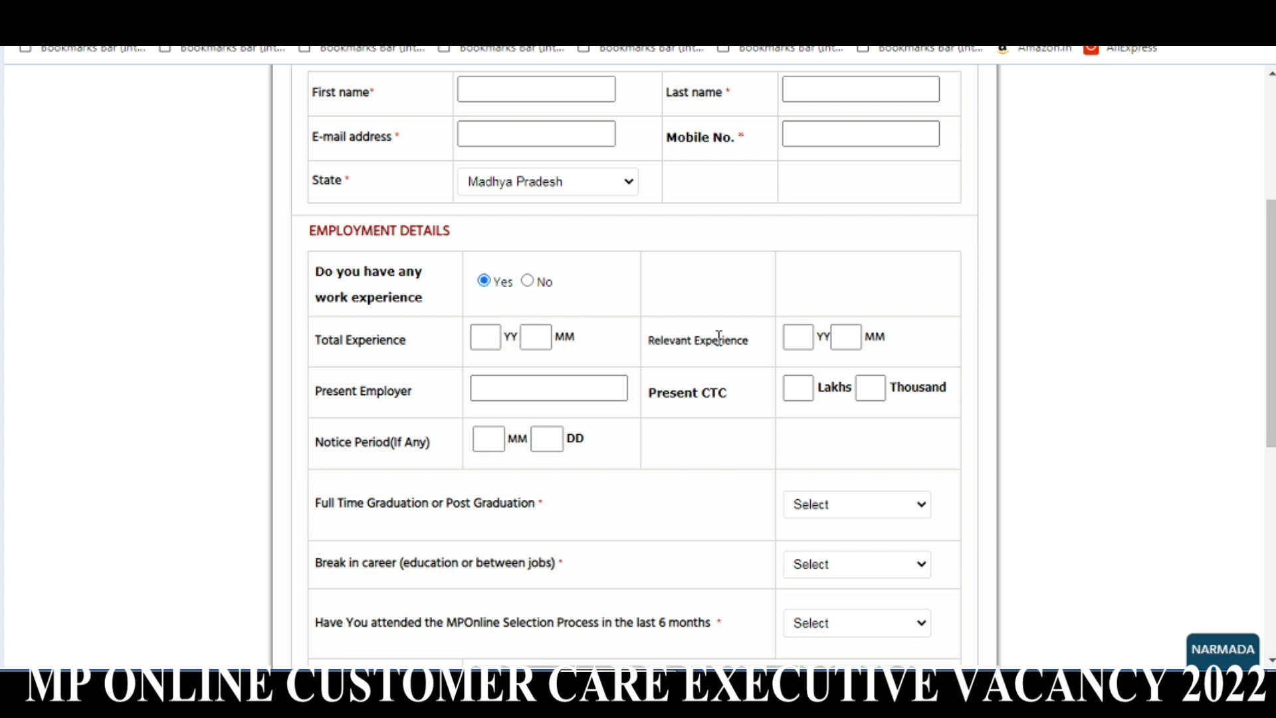
left_click(527, 280)
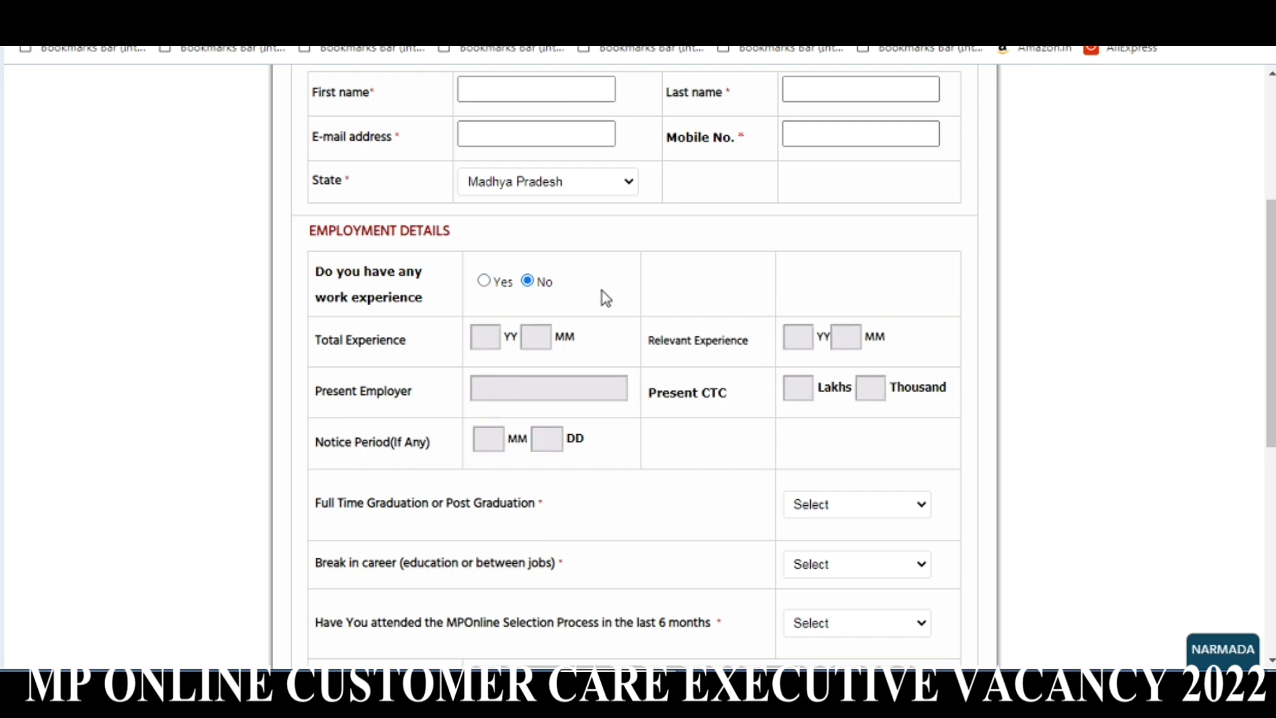
- Try No for Full Time Graduation or Post Graduation, dismiss the alert, and set the answer to Yes
scroll(602, 293, "down", 2)
scroll(603, 398, "down", 2)
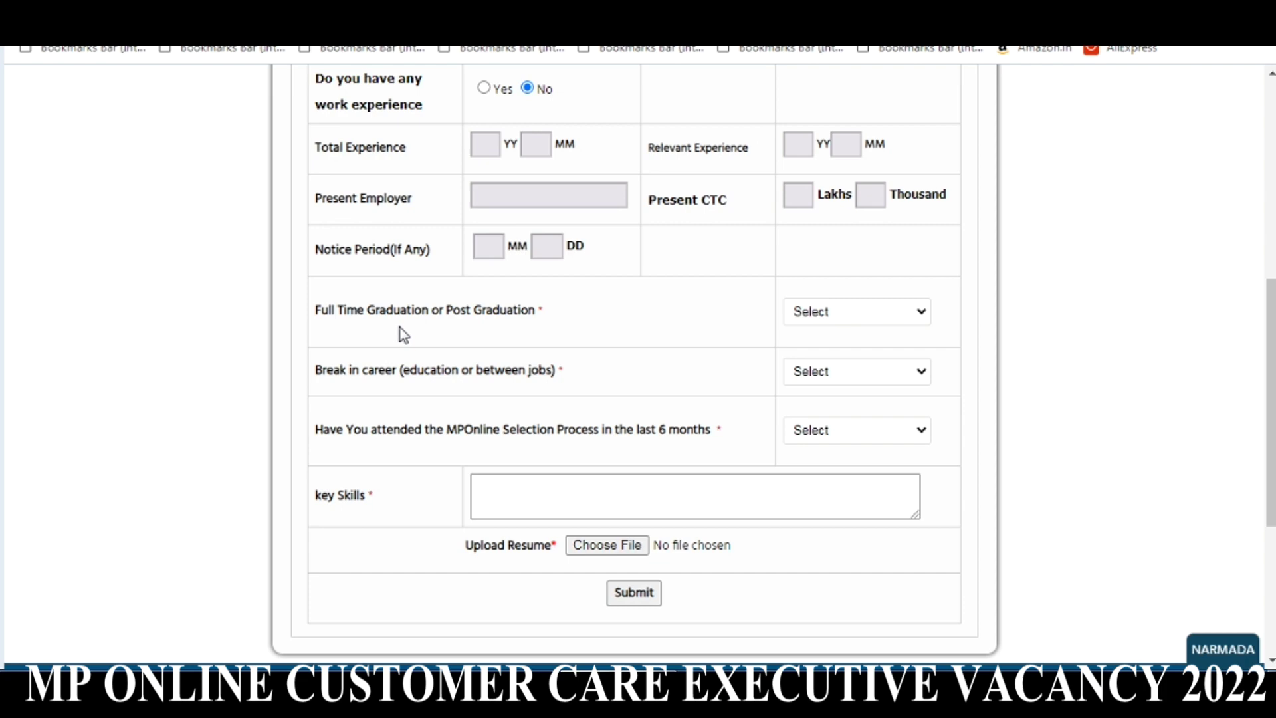
left_click(872, 316)
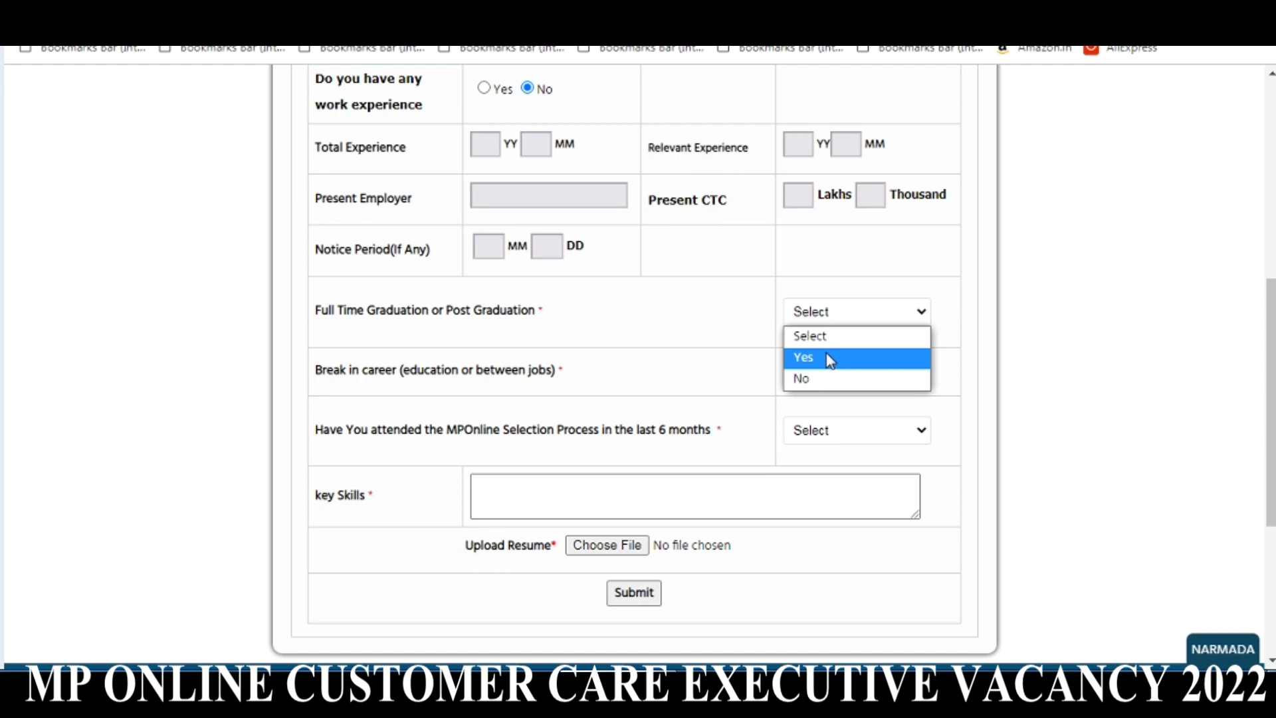
left_click(824, 387)
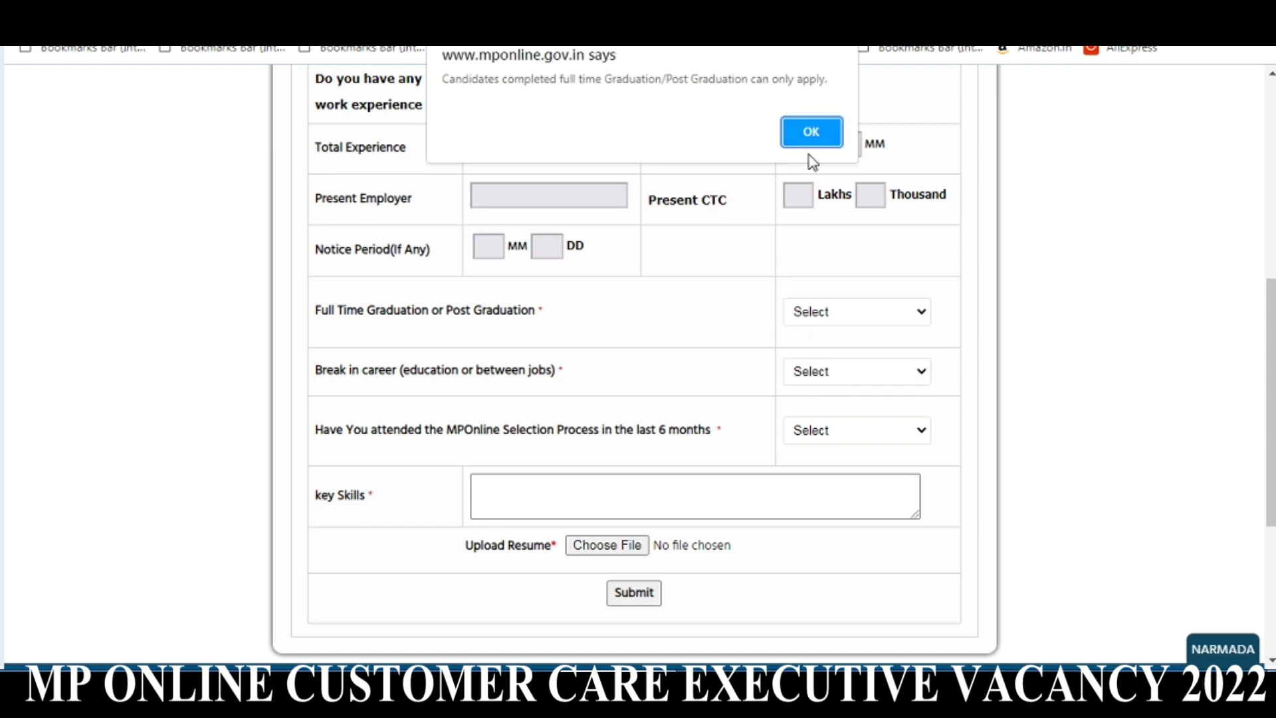
left_click(811, 131)
left_click(826, 311)
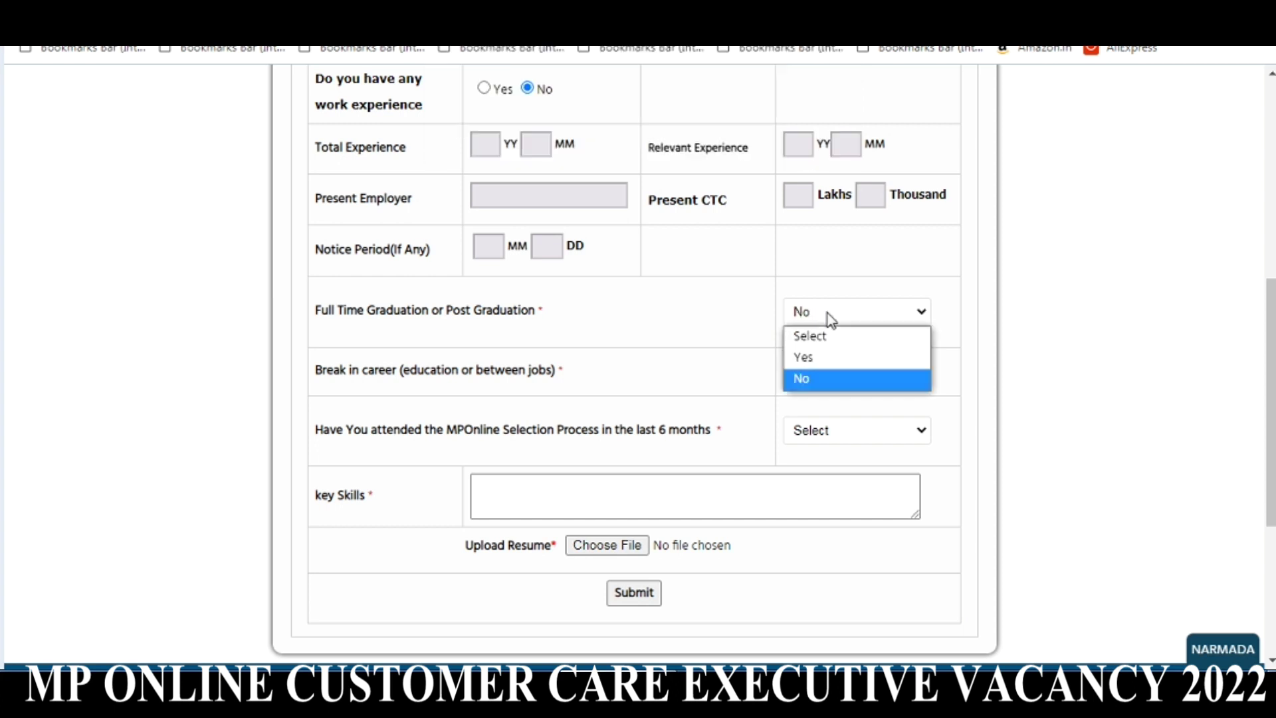
left_click(816, 353)
- Try Yes for Break in career, settle on No, and answer No to having attended the MPOnline Selection Process in the last 6 months
scroll(689, 348, "down", 2)
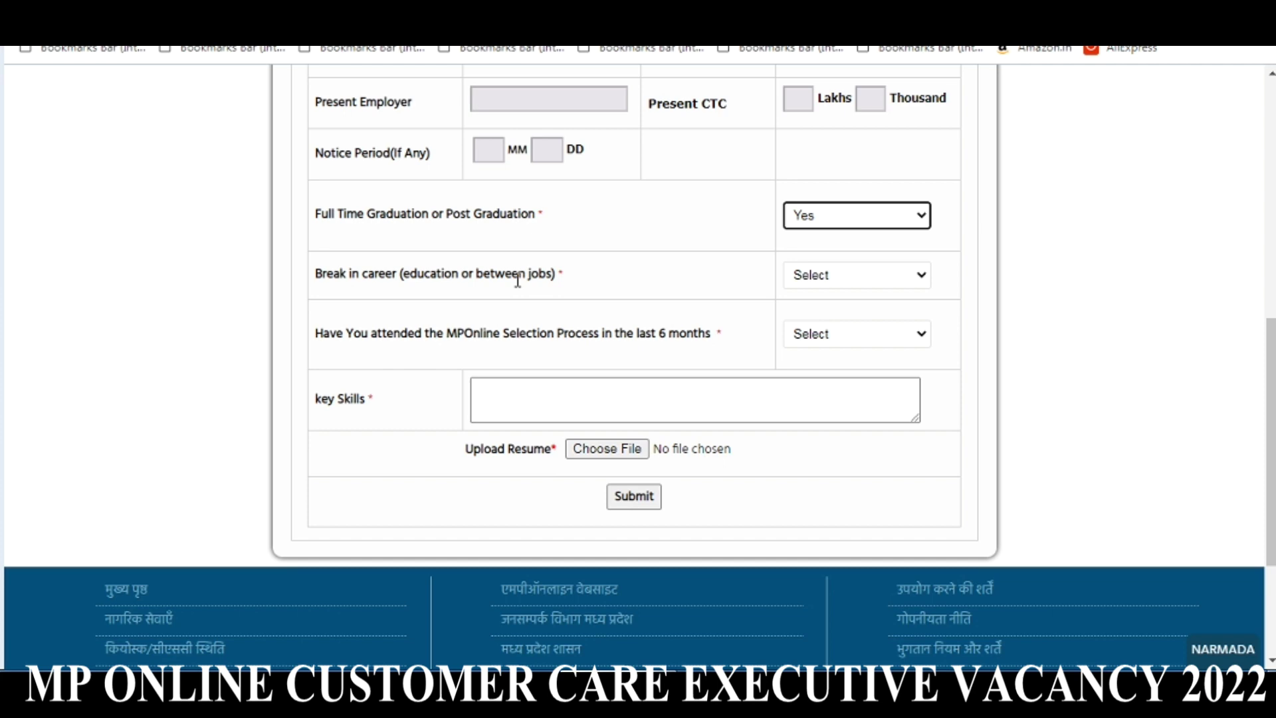
left_click(808, 281)
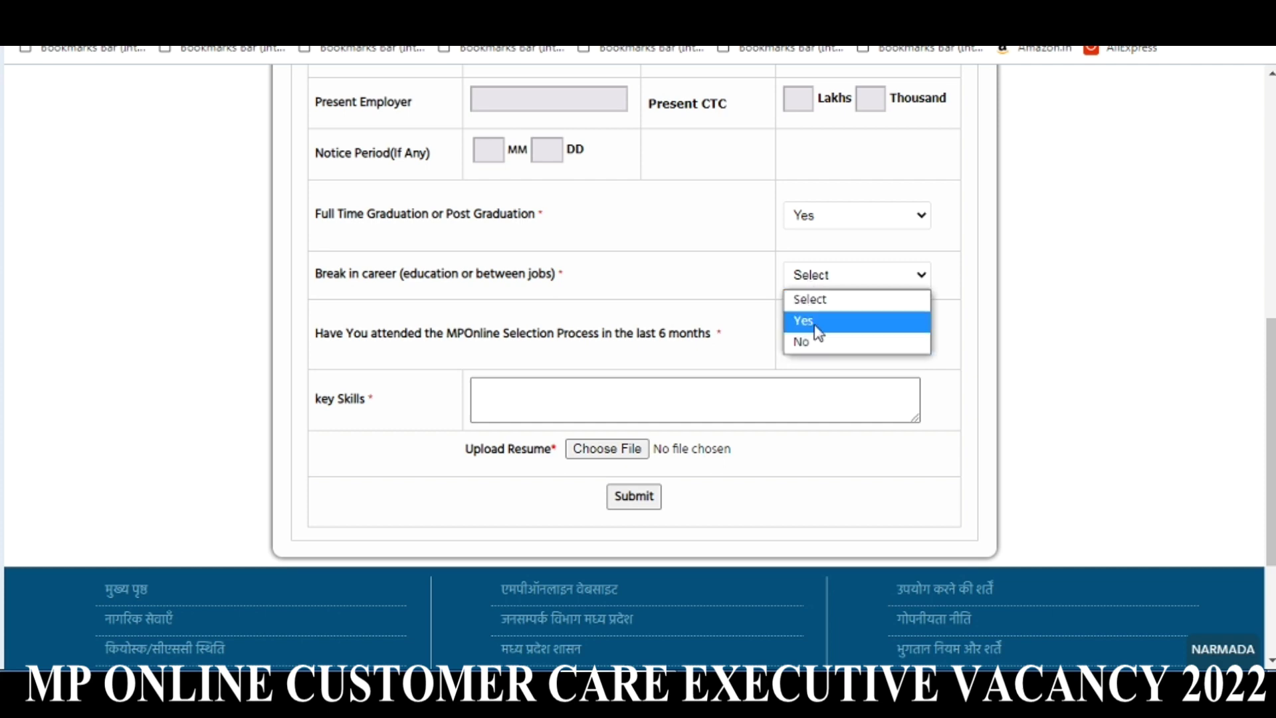
left_click(816, 324)
left_click(821, 283)
left_click(807, 339)
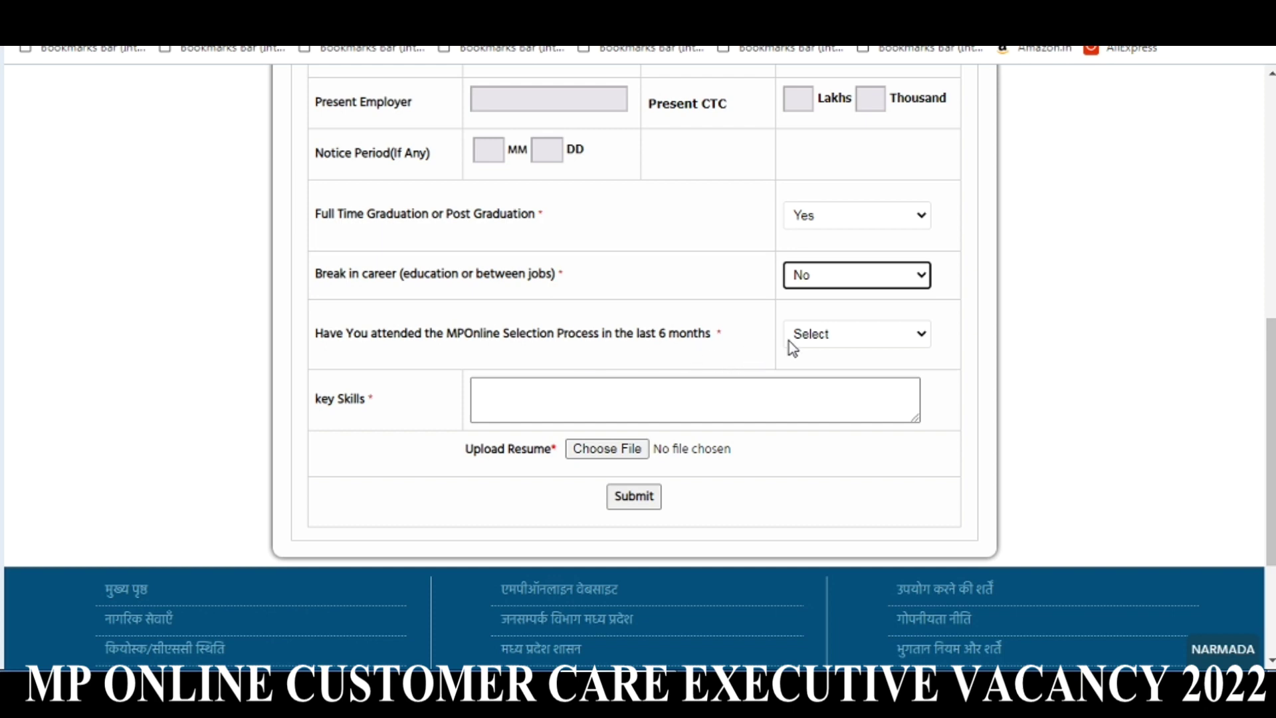
left_click(808, 343)
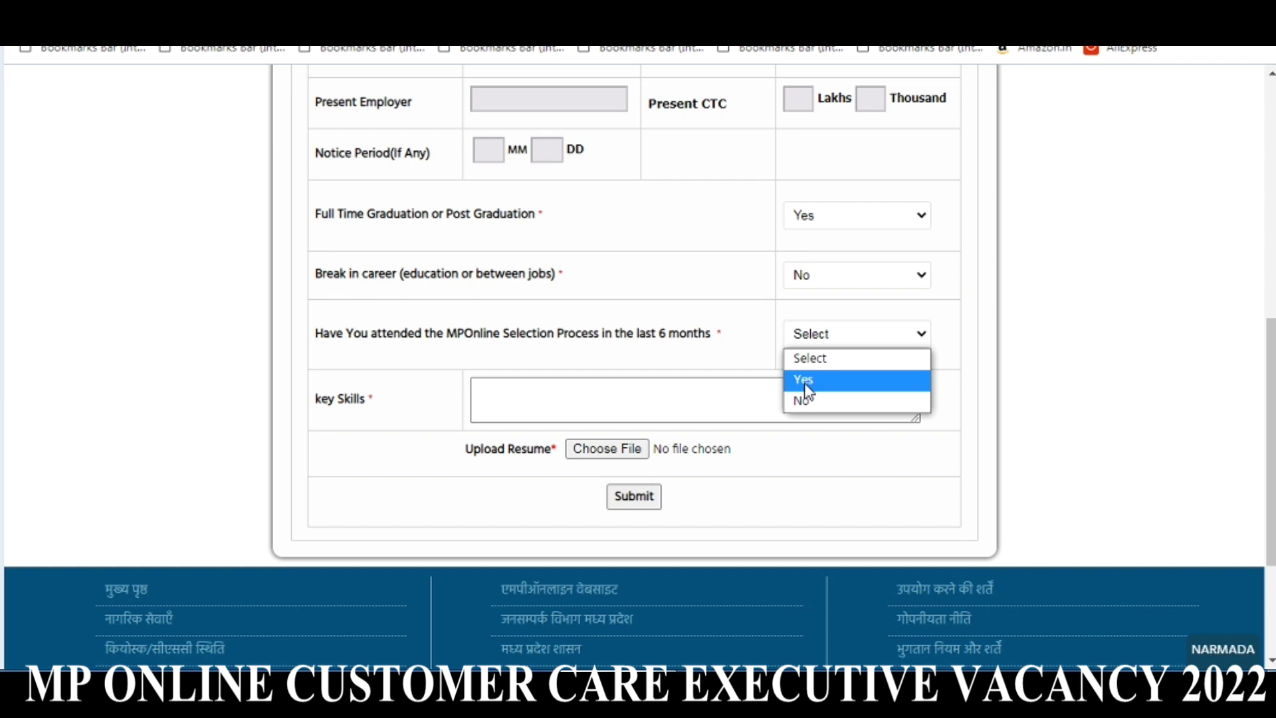
left_click(806, 402)
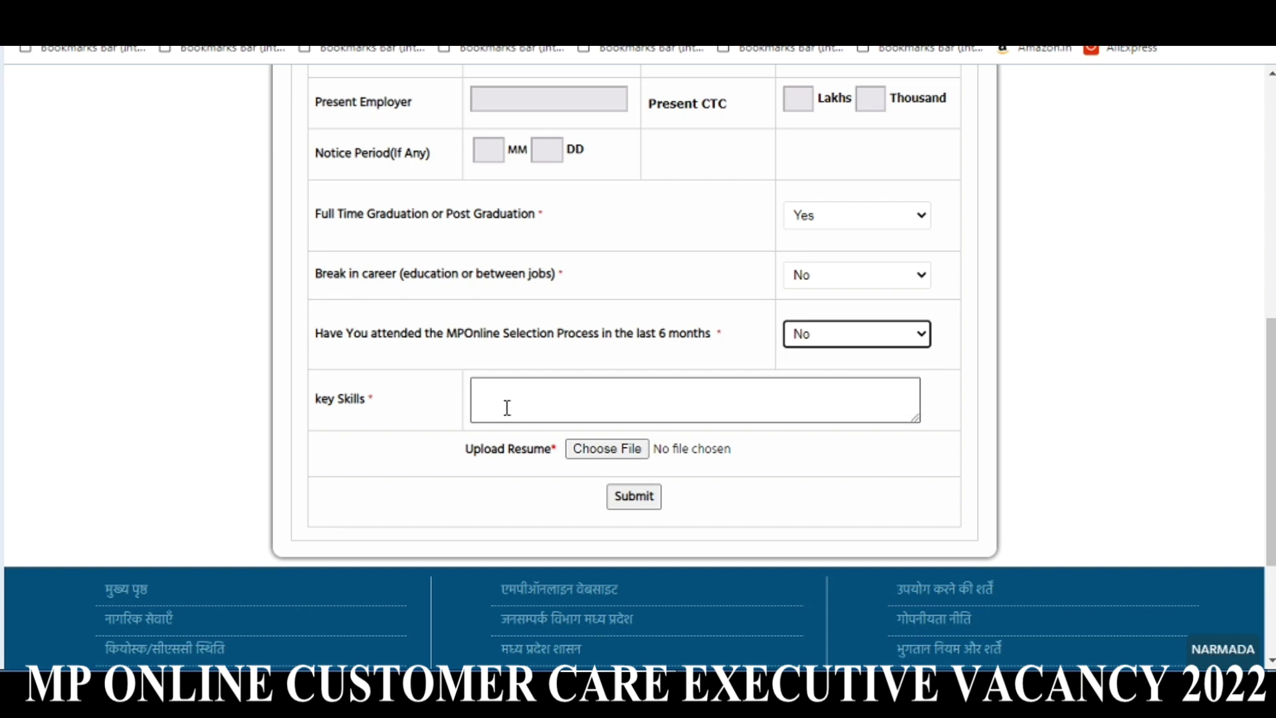
- Fill in the key Skills field with "Good communication skills,good knowledge of ms word ,excel,powerpoint.."
left_click(518, 401)
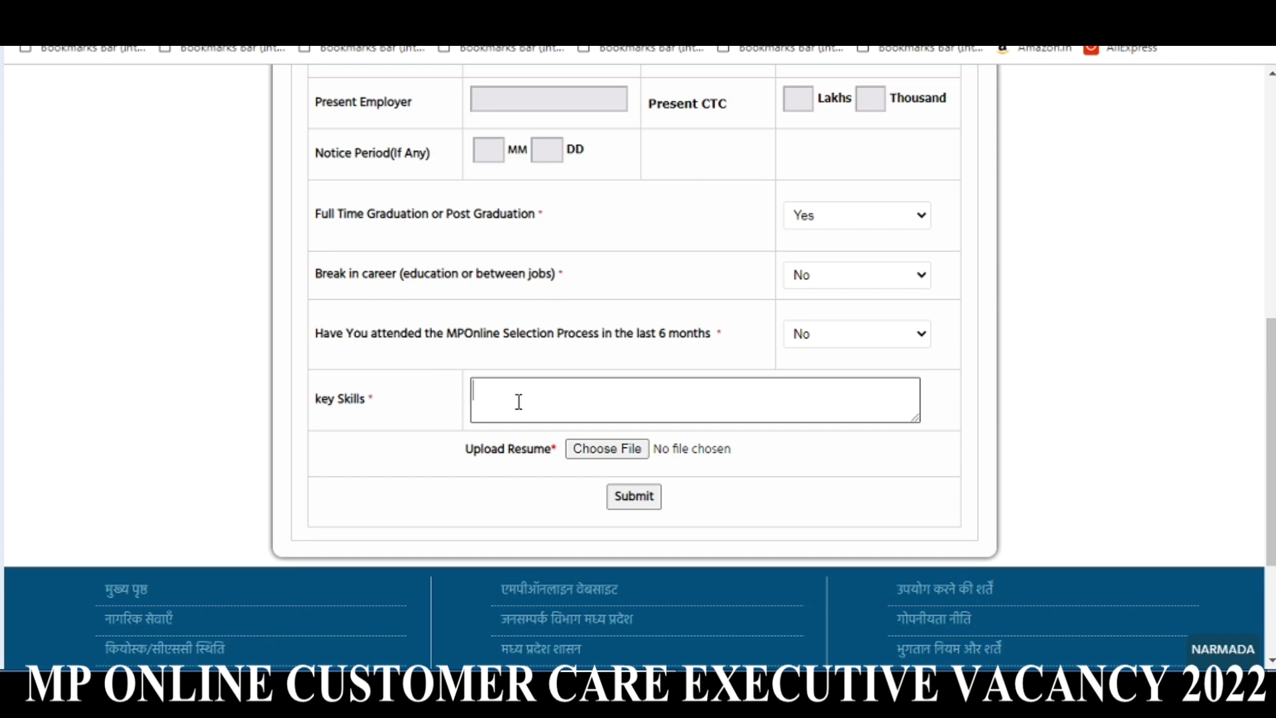
type("Good comm")
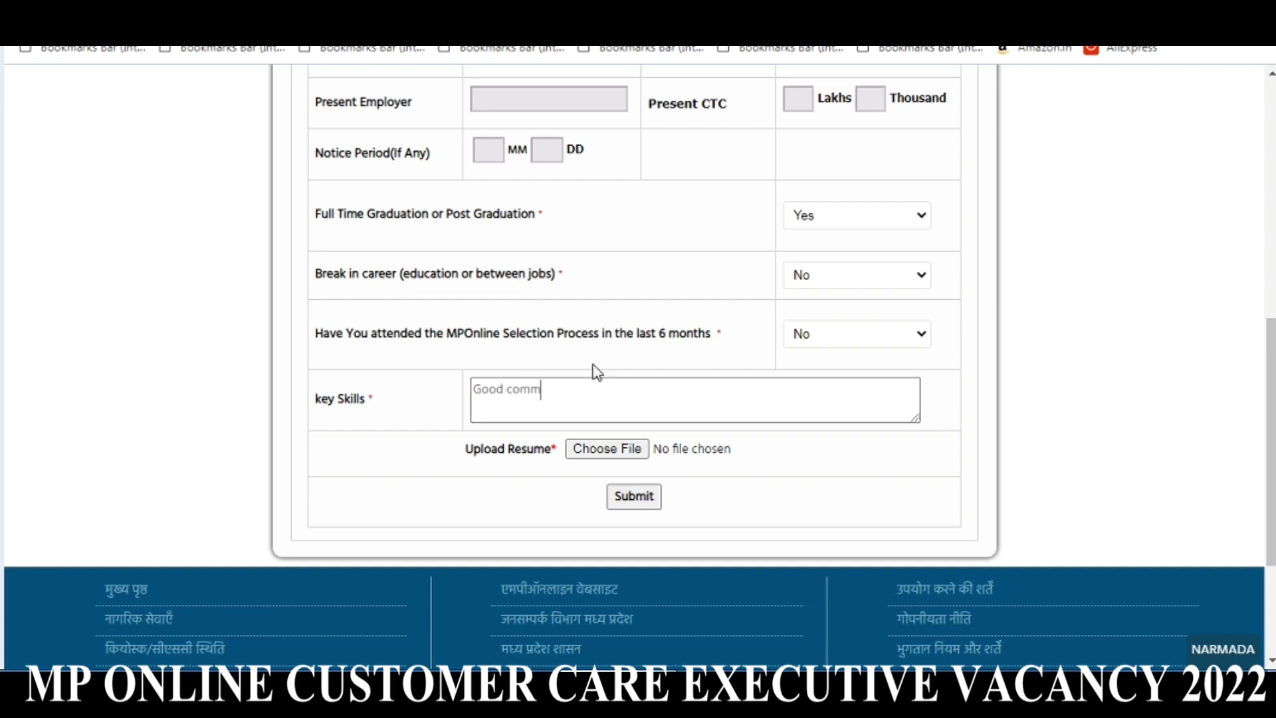
type("unication skills,g")
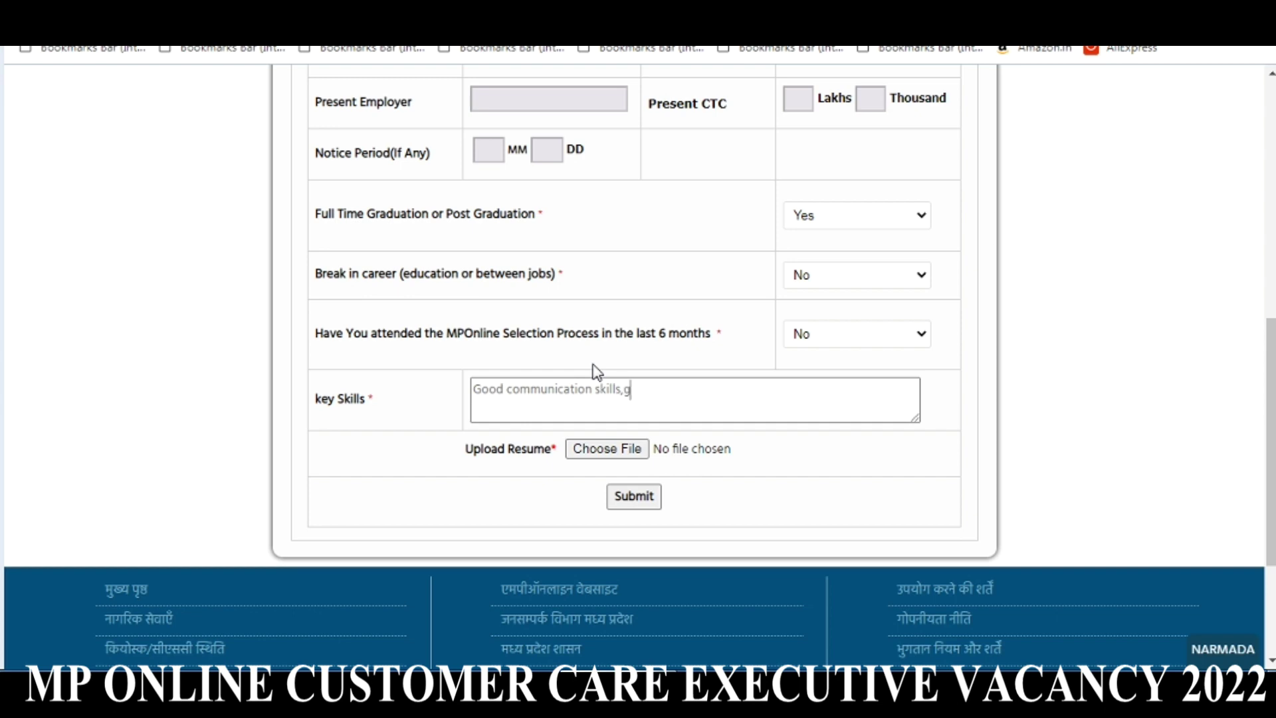
type("ood knowledge o")
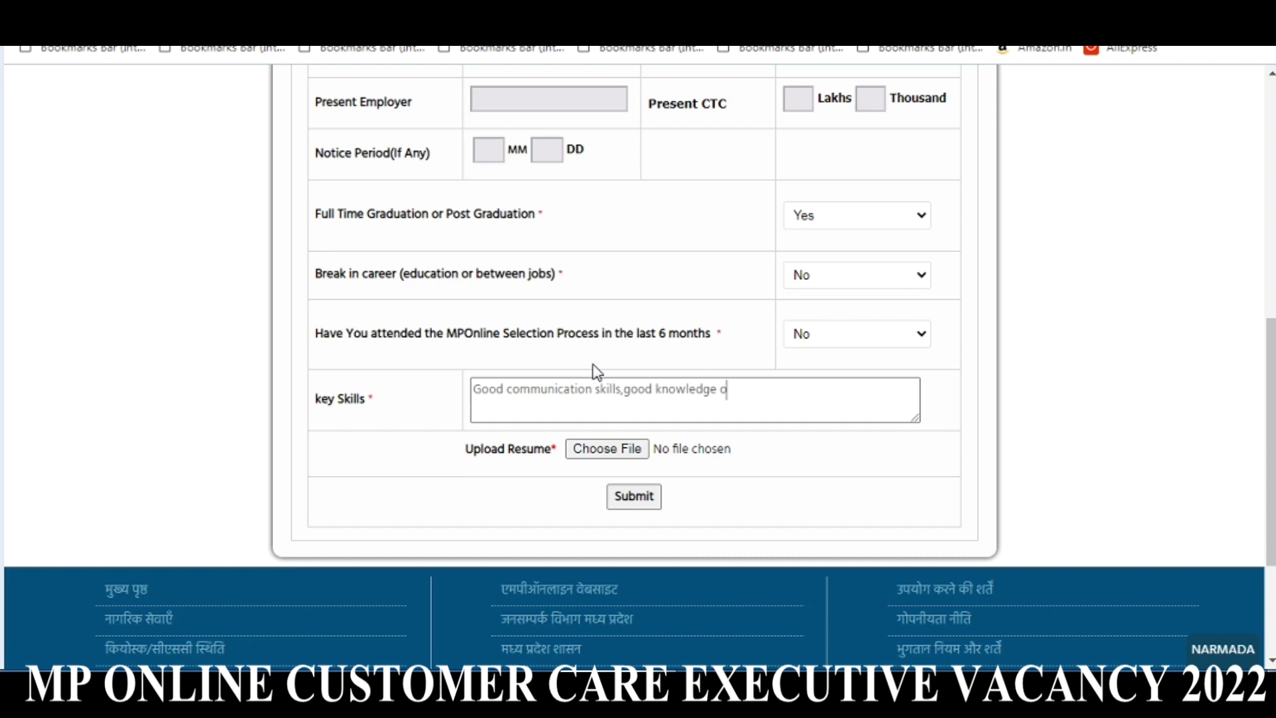
type("f")
type(" ms ")
type("wo")
type("rd")
type(" e")
type(",")
type("excel")
type(",powe")
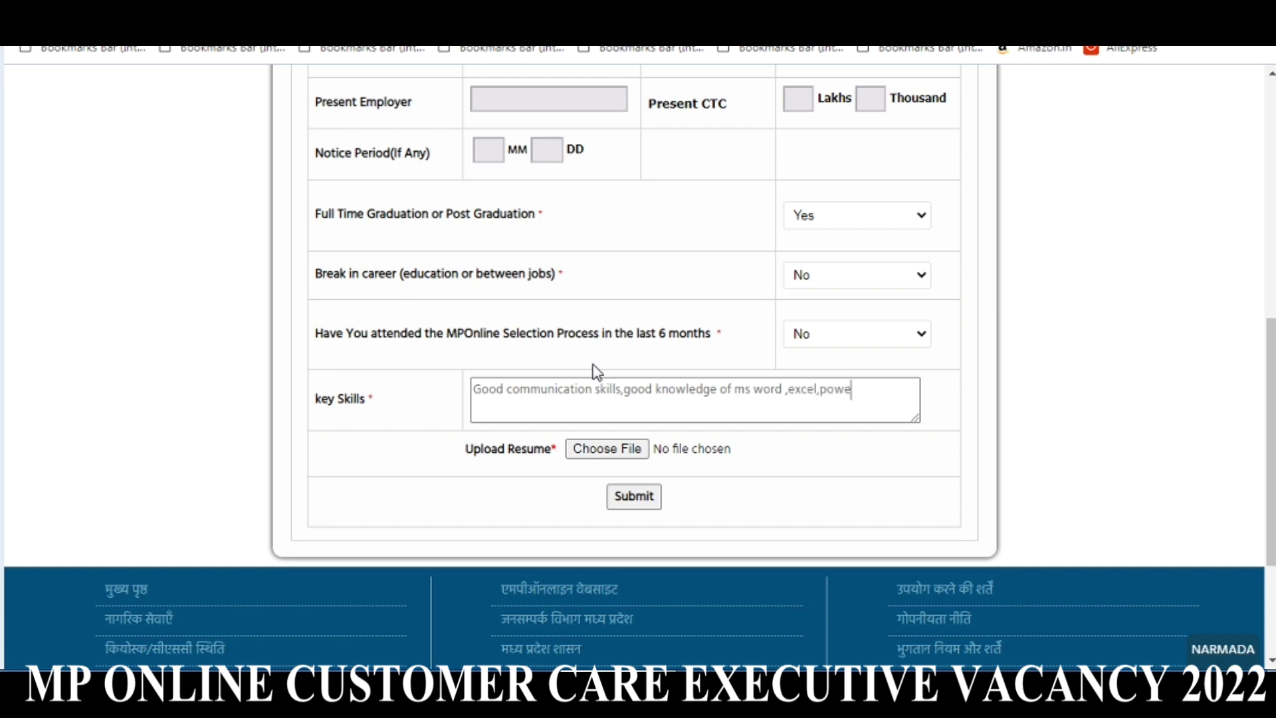
type("rpoint")
type("..")
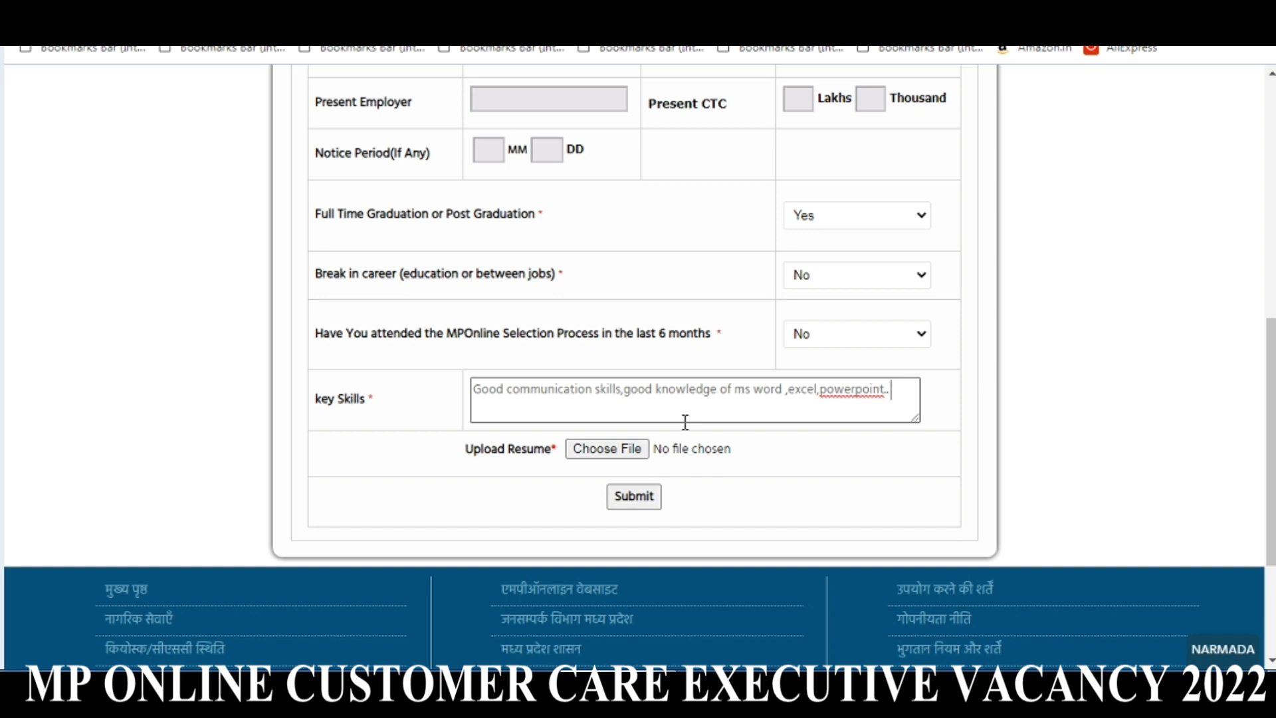
- Append ",punctual,honest" to the end of the key Skills text
type(",punt")
type("ual")
key("BackSpace")
key("BackSpace")
key("BackSpace")
key("BackSpace")
type("ctual,honest")
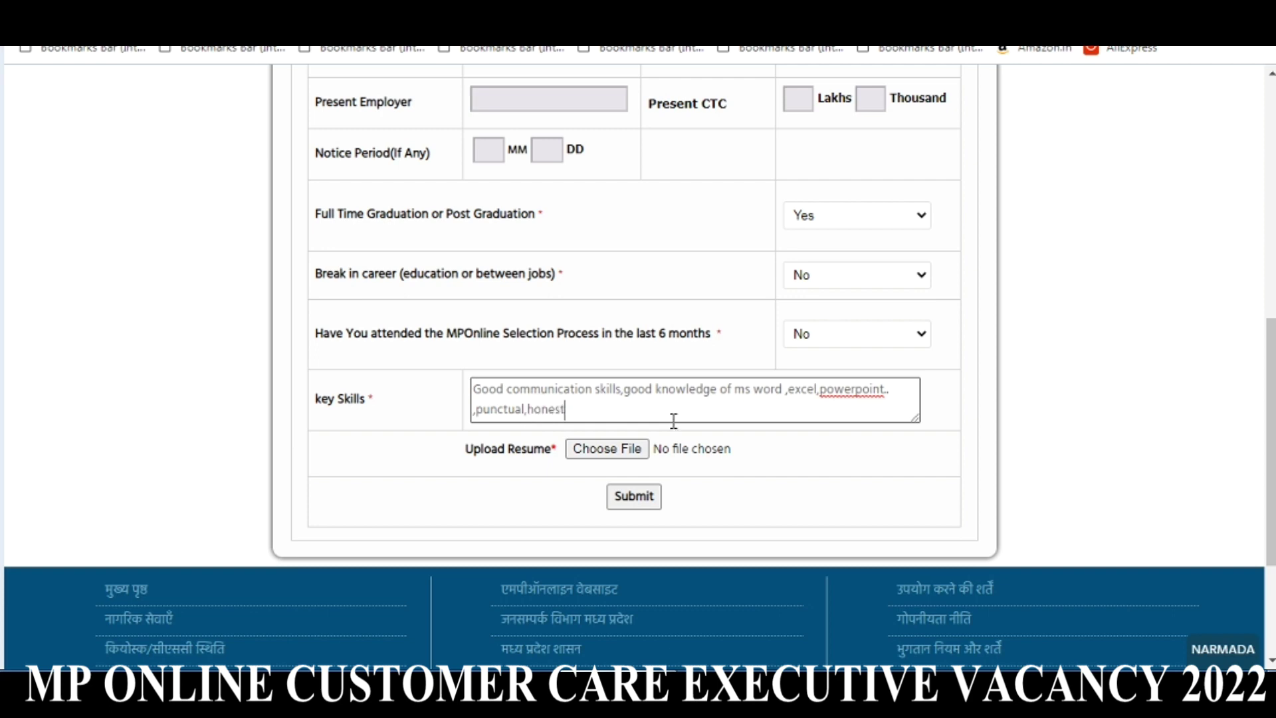
scroll(691, 417, "down", 2)
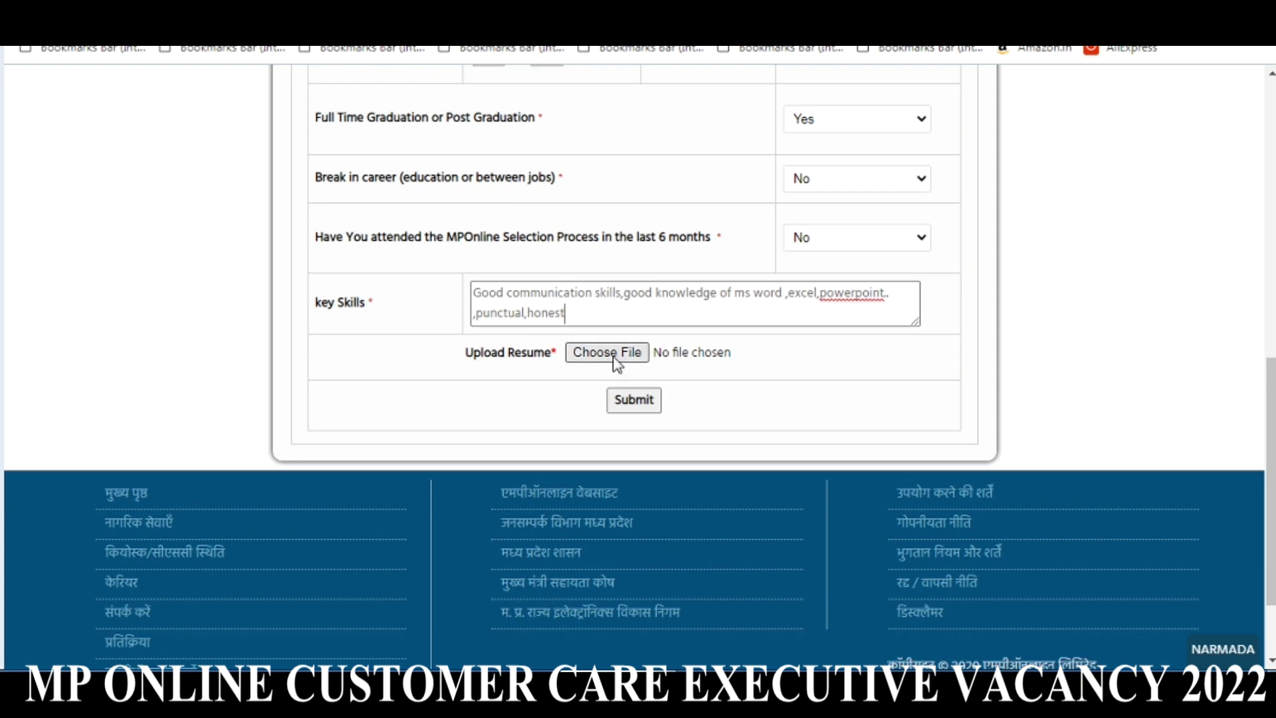